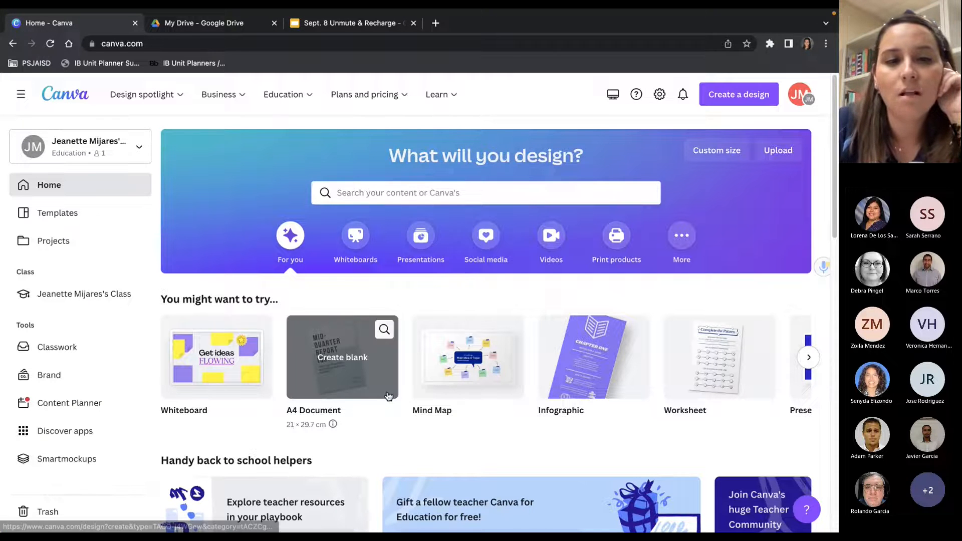
# Step: Create a blank Google Classroom Header design from the suggested design types
pyautogui.scroll(-1, 388, 396)
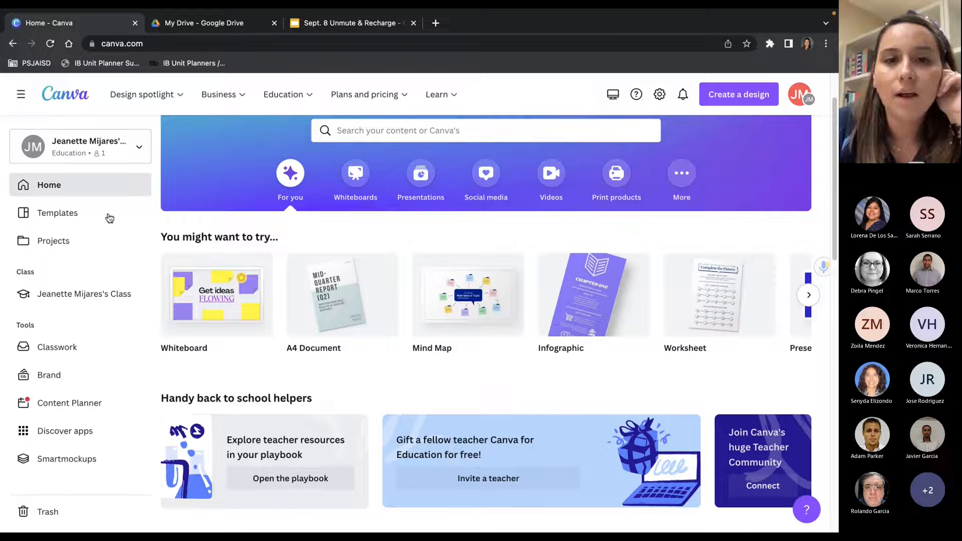
pyautogui.click(807, 296)
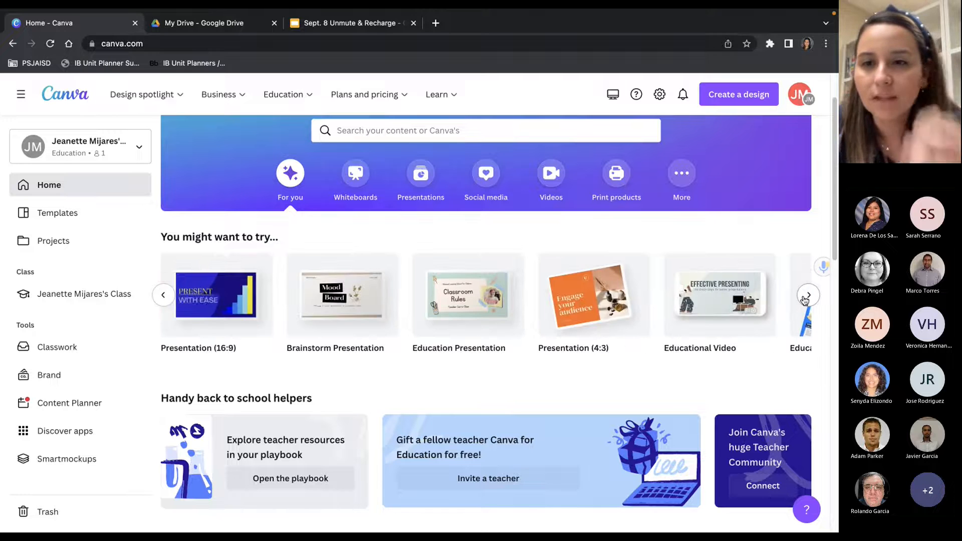
pyautogui.click(807, 295)
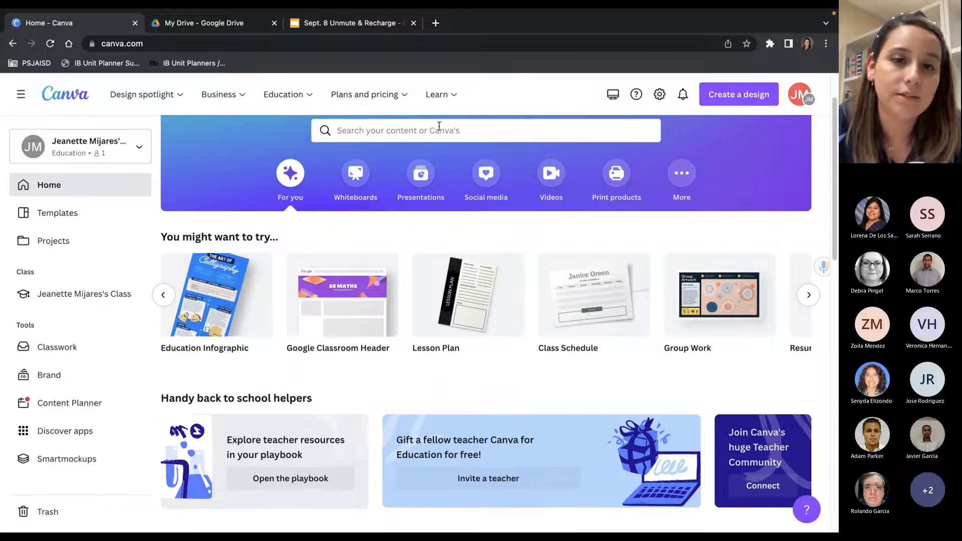
pyautogui.click(333, 302)
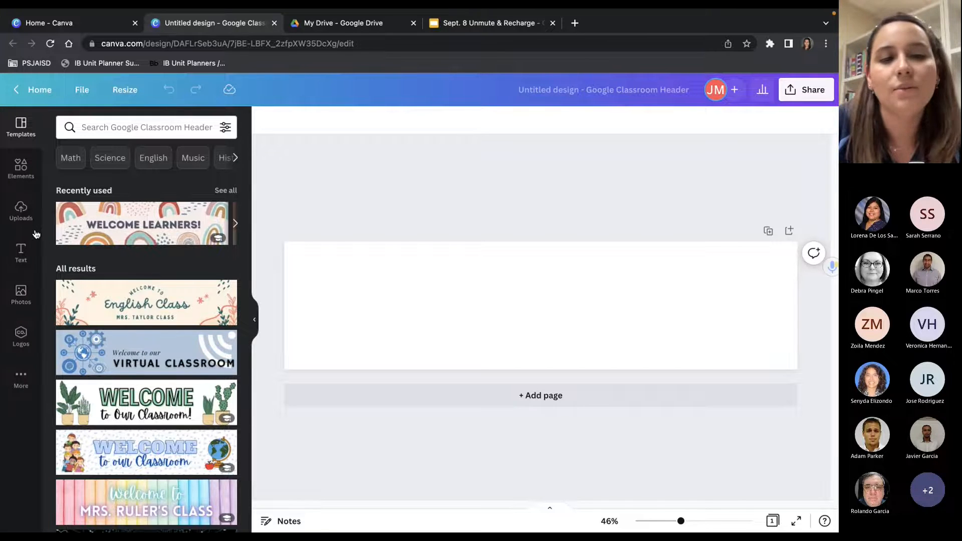
# Step: Look through the Google Classroom Header templates offered for the blank design and return to the home page
pyautogui.scroll(-6, 150, 412)
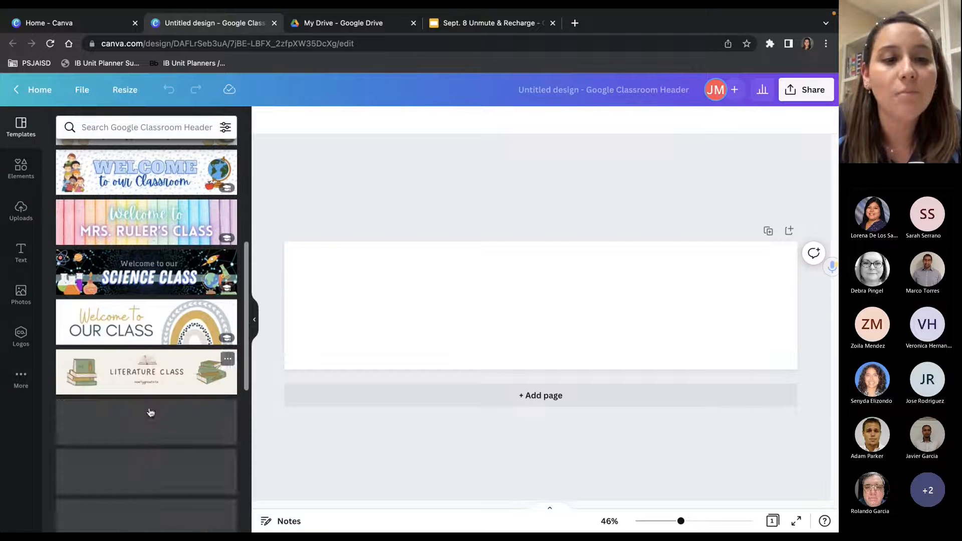
pyautogui.scroll(4, 104, 221)
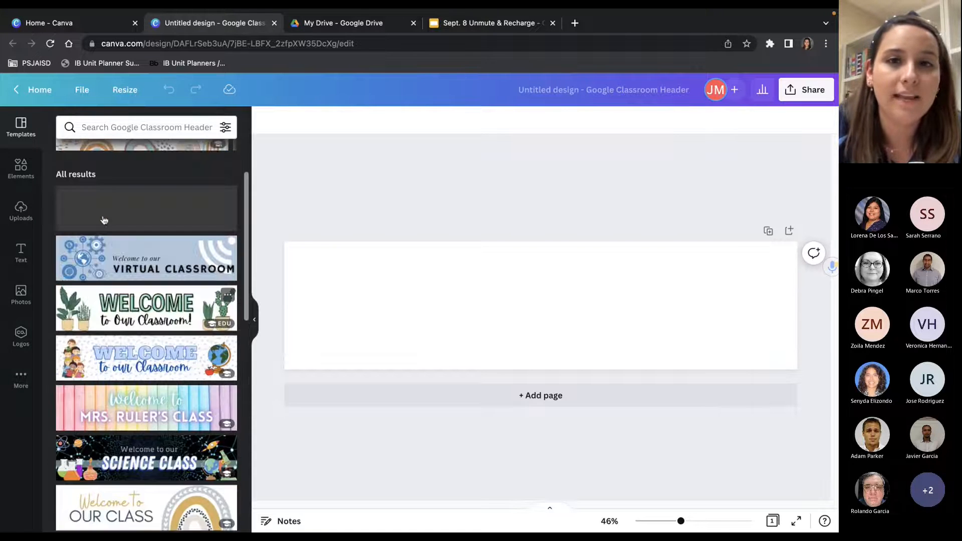
pyautogui.scroll(2, 103, 220)
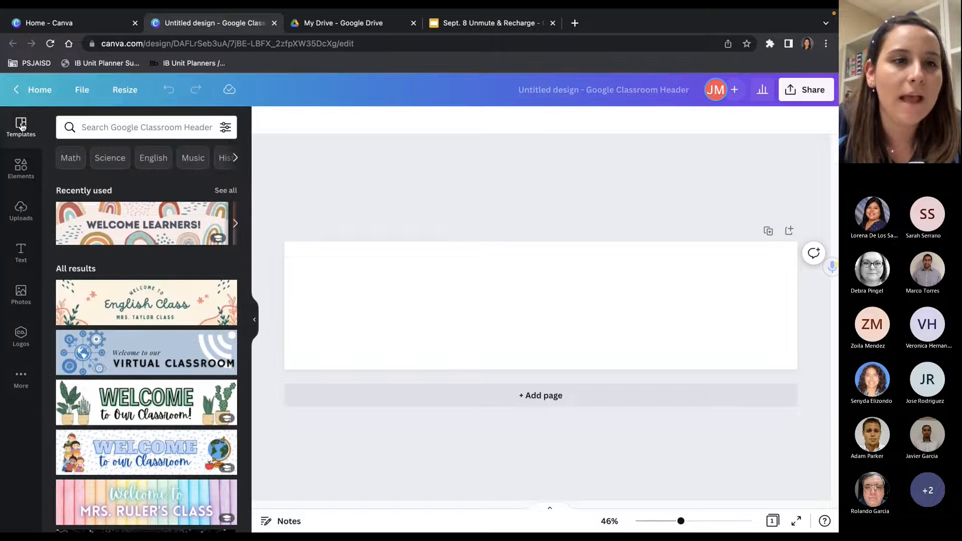
pyautogui.click(31, 90)
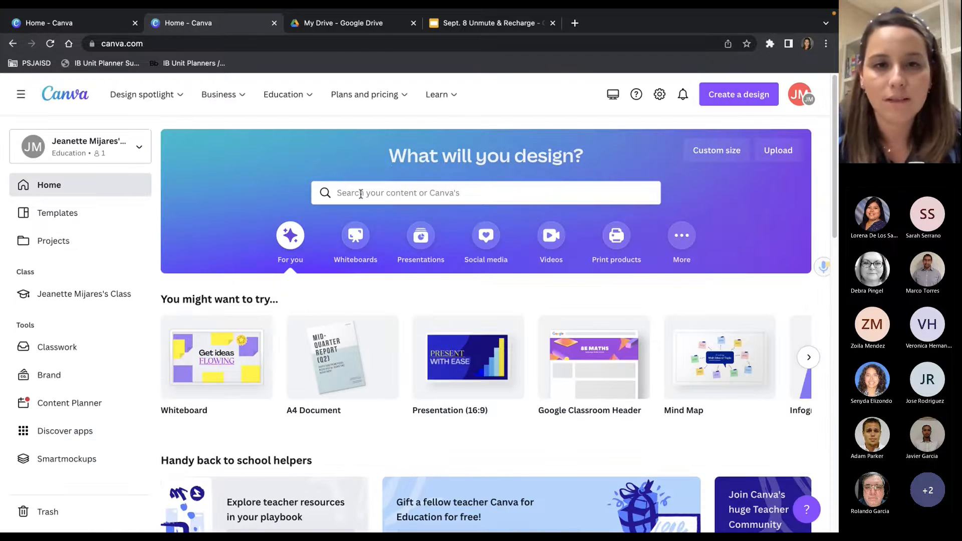
# Step: Search the templates for "google classroom headers"
pyautogui.click(361, 193)
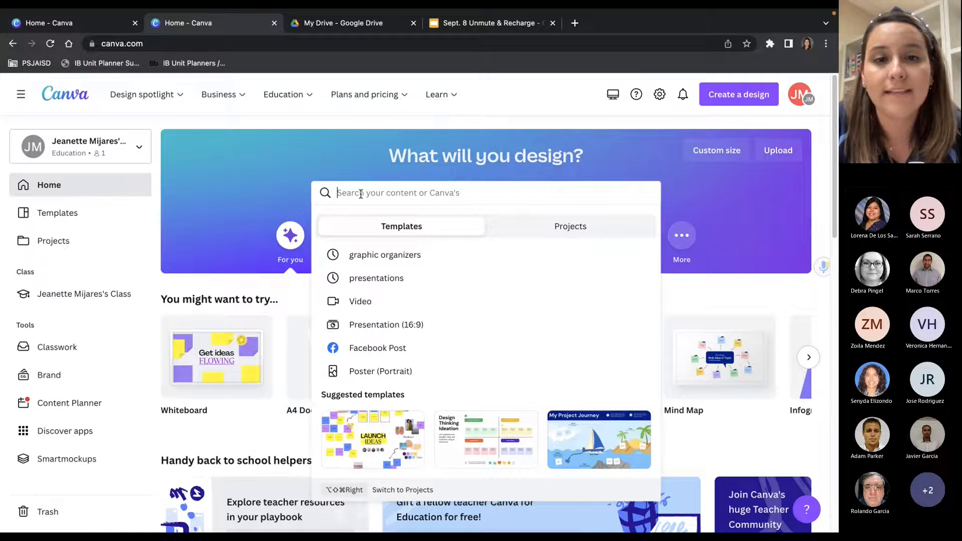
pyautogui.write('goo')
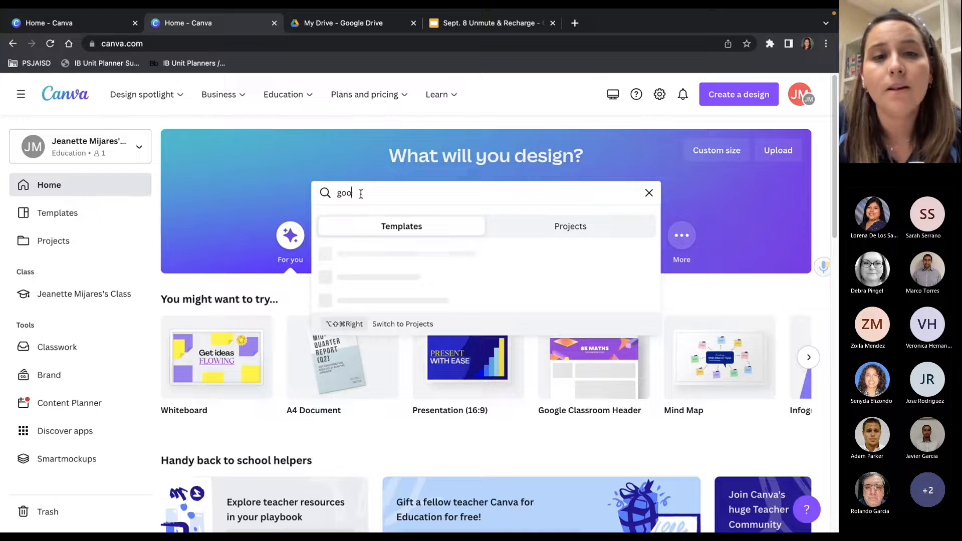
pyautogui.write('gle classroom head')
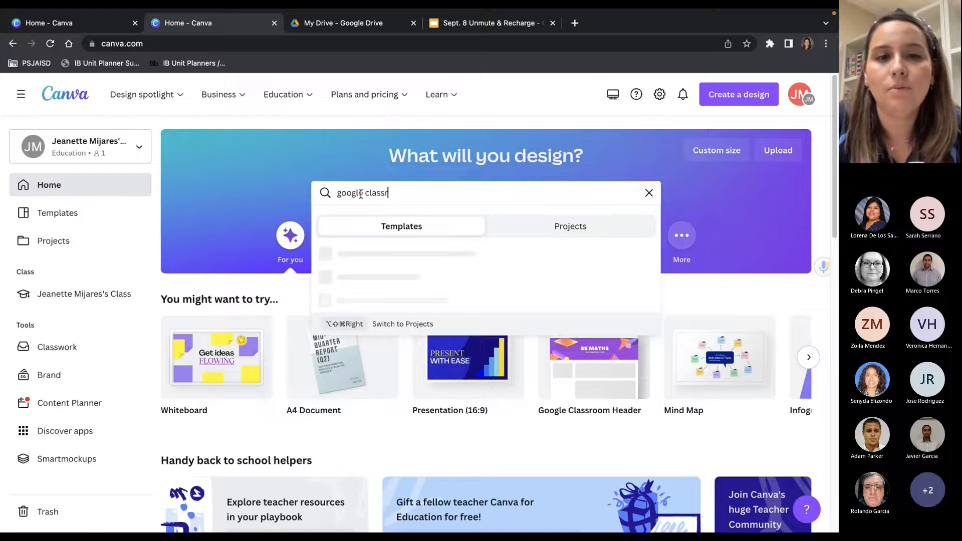
pyautogui.write('ers')
pyautogui.press('Return')
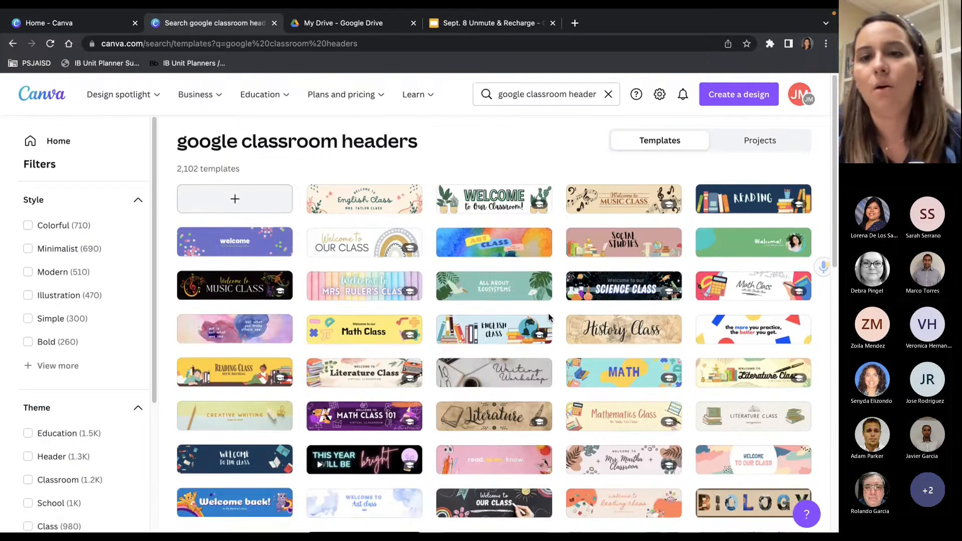
# Step: Browse the header templates and open the green and white floral "Welcome to Our Class" template as a new design
pyautogui.scroll(-7, 549, 318)
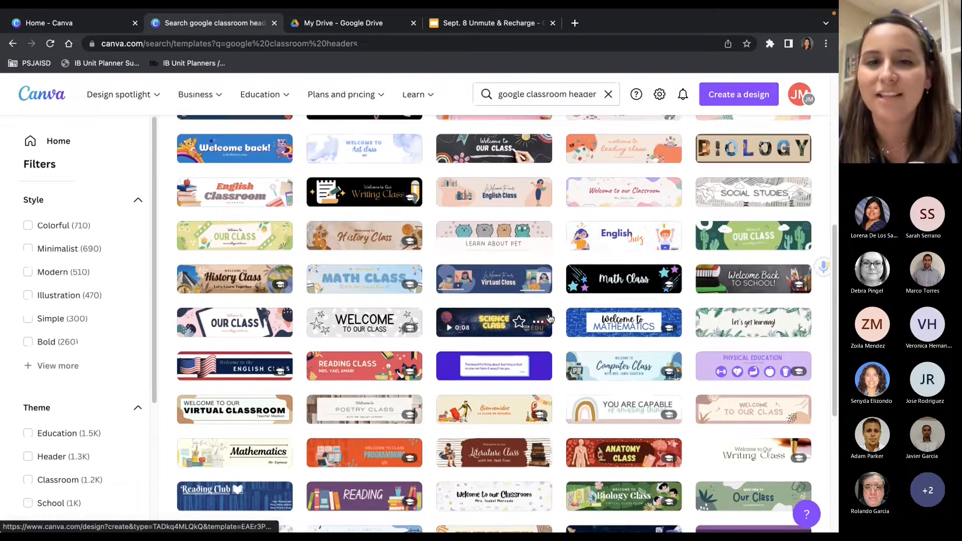
pyautogui.scroll(-2, 549, 319)
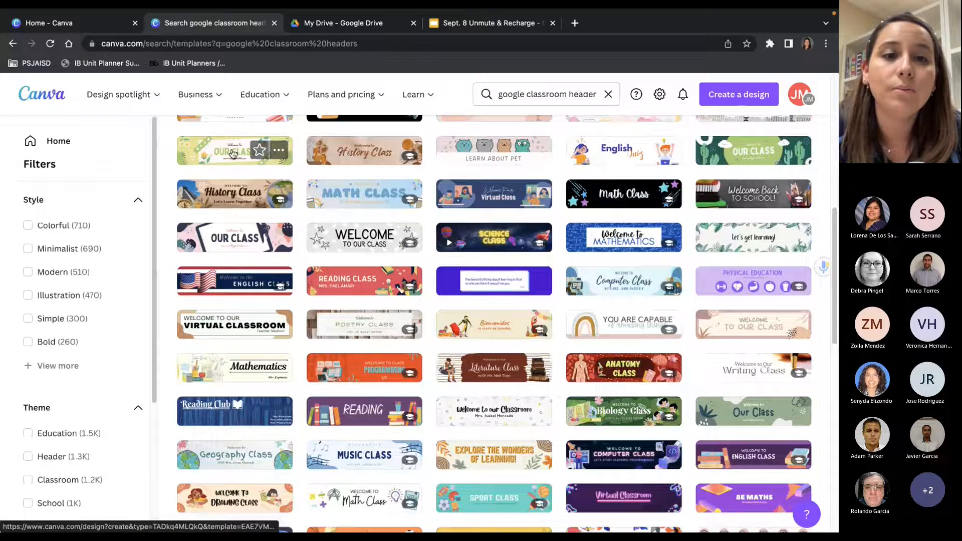
pyautogui.click(204, 157)
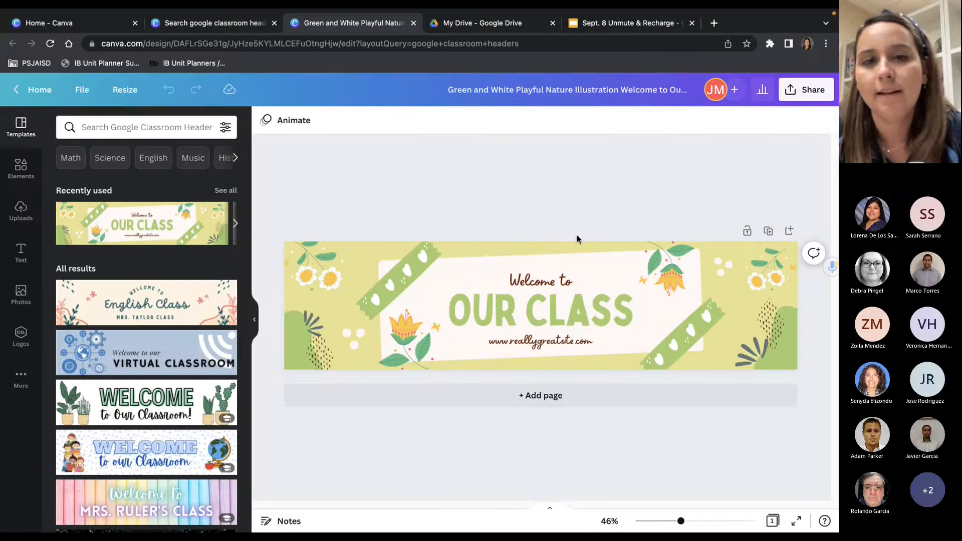
# Step: Delete the two orange flowers at the upper-right and lower-left corners of the header's white banner
pyautogui.click(652, 259)
pyautogui.press('Delete')
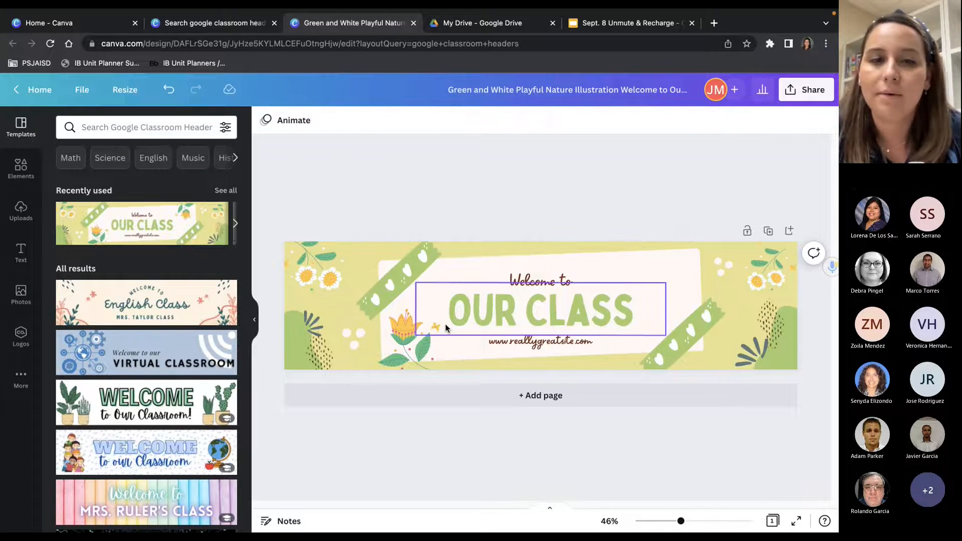
pyautogui.click(403, 330)
pyautogui.press('Delete')
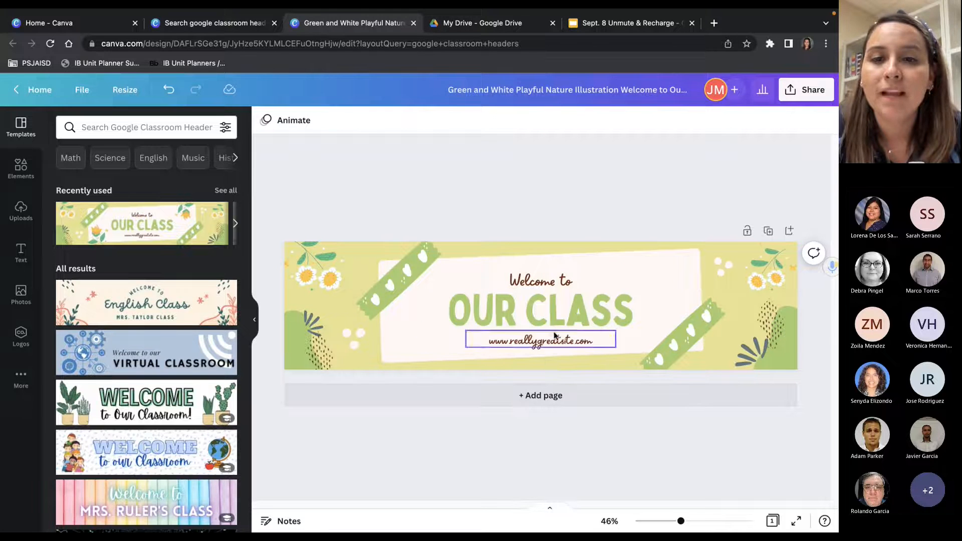
# Step: Change the header's background colour to the orange from the document colours
pyautogui.doubleClick(626, 302)
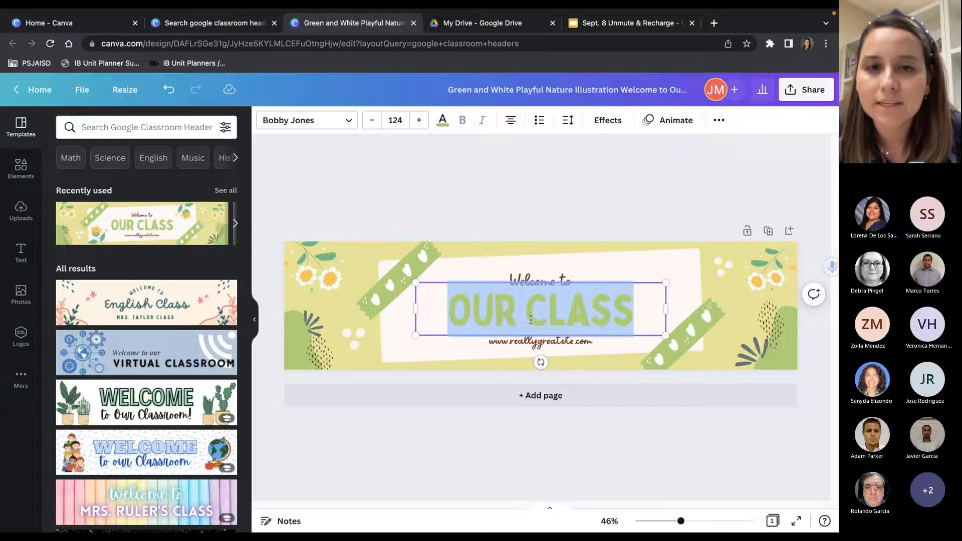
pyautogui.click(519, 319)
pyautogui.click(365, 258)
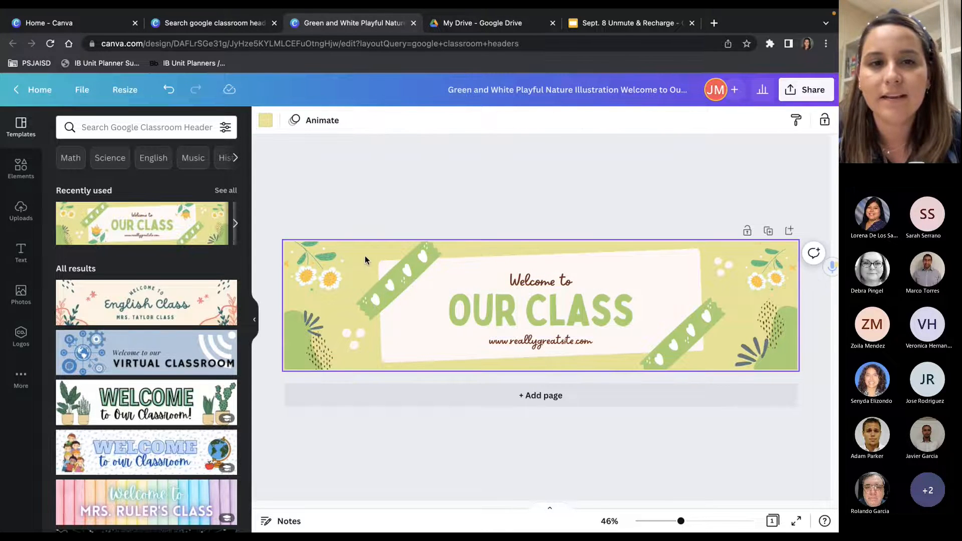
pyautogui.click(265, 120)
pyautogui.click(138, 213)
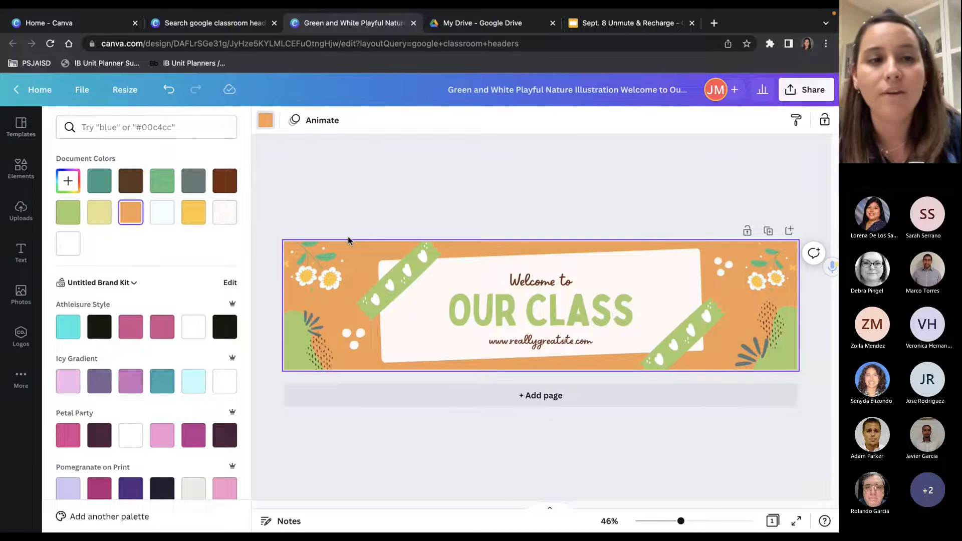
# Step: Return to the home page and search the templates for "graphic organizers"
pyautogui.click(39, 91)
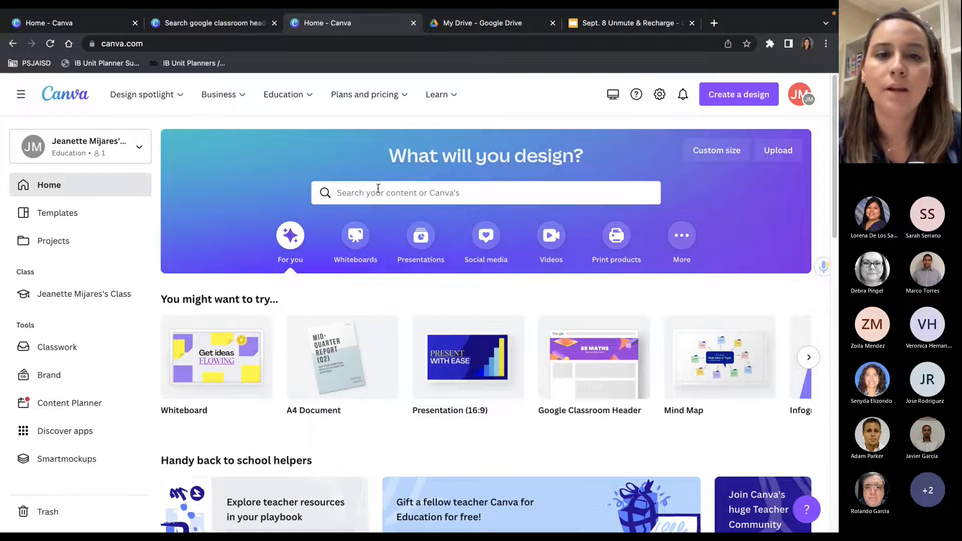
pyautogui.click(377, 193)
pyautogui.click(381, 277)
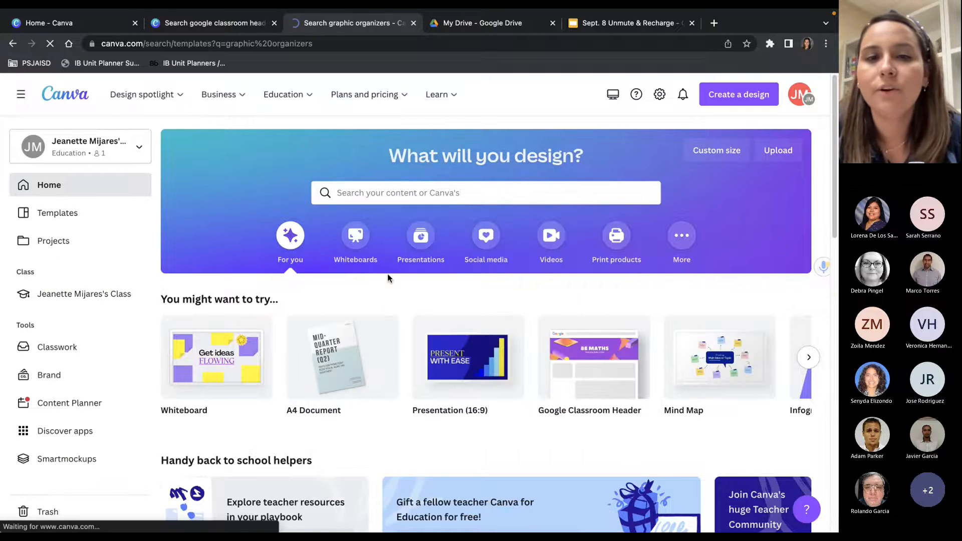
# Step: Browse the graphic organizers and open the purple "Compare and Contrast" Venn diagram template as a new design
pyautogui.scroll(-2, 429, 264)
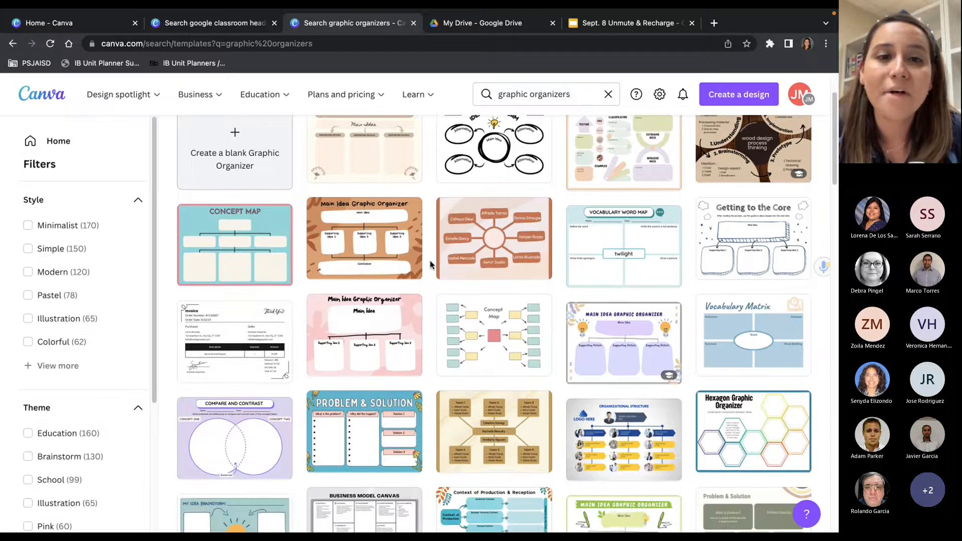
pyautogui.scroll(-2, 430, 262)
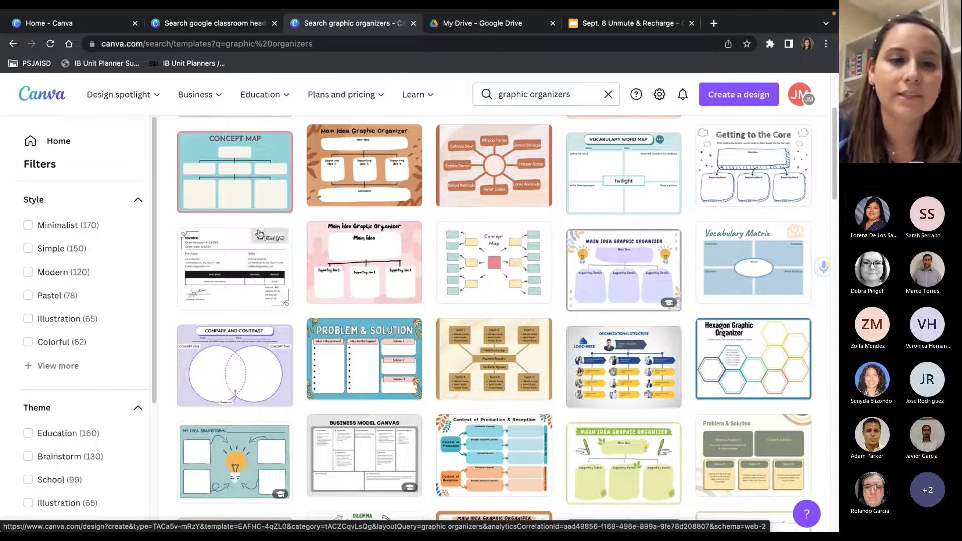
pyautogui.click(233, 403)
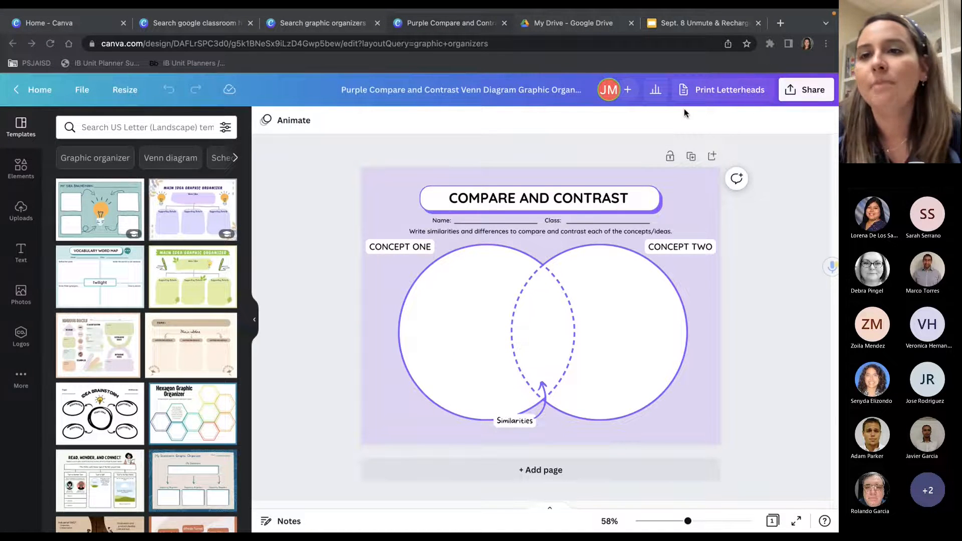
# Step: Examine the file types available for downloading the Venn diagram and close the share options without downloading
pyautogui.click(808, 98)
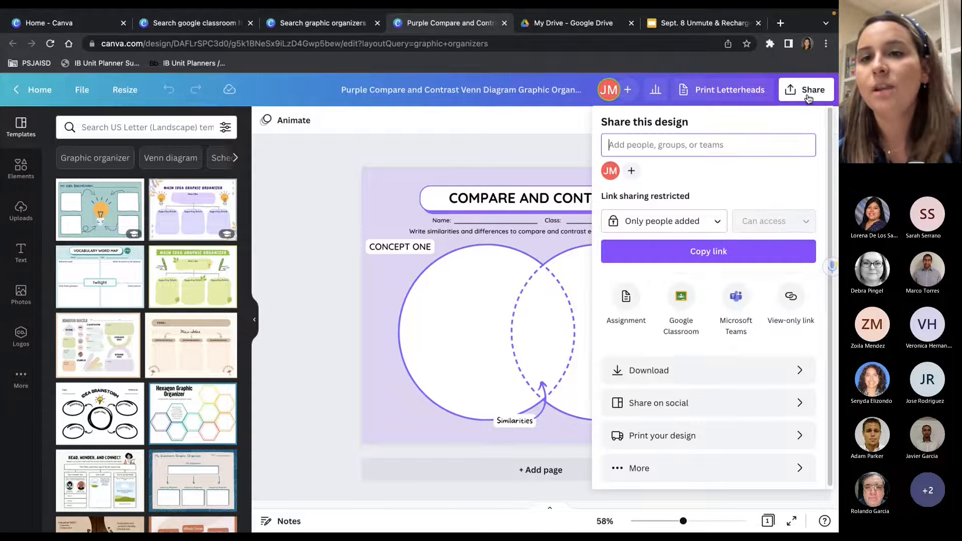
pyautogui.click(796, 369)
pyautogui.click(770, 174)
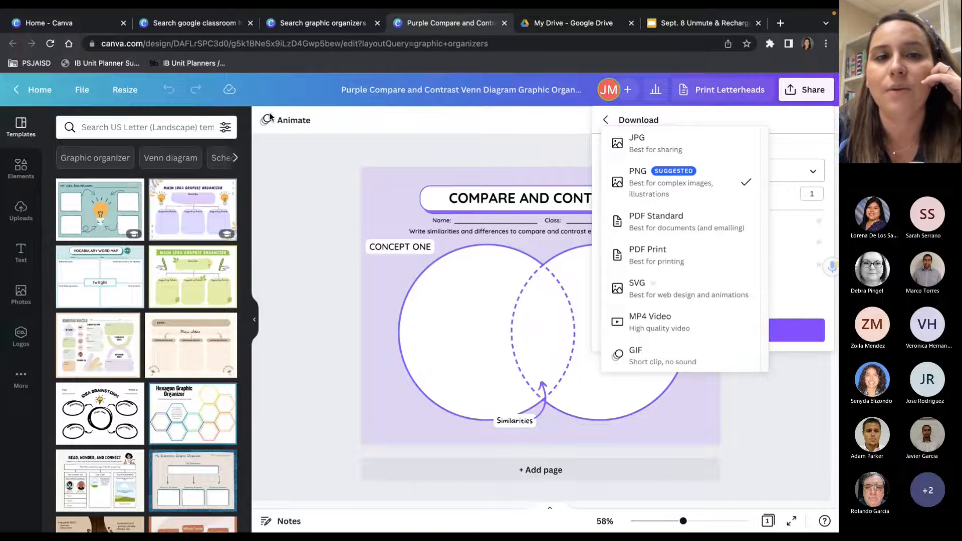
pyautogui.click(275, 140)
pyautogui.click(333, 164)
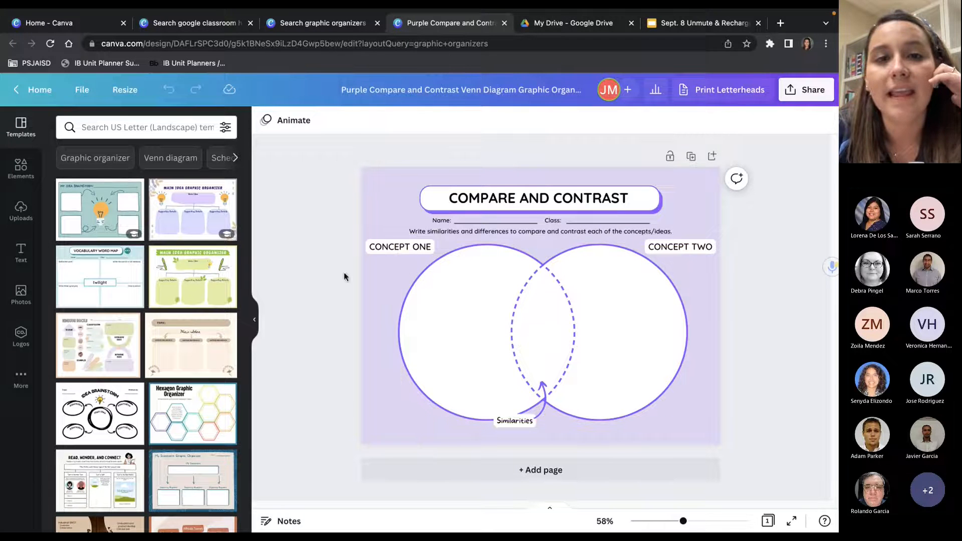
# Step: Preview the Simple, Sleek and Corporate page animations on the Venn diagram
pyautogui.click(268, 120)
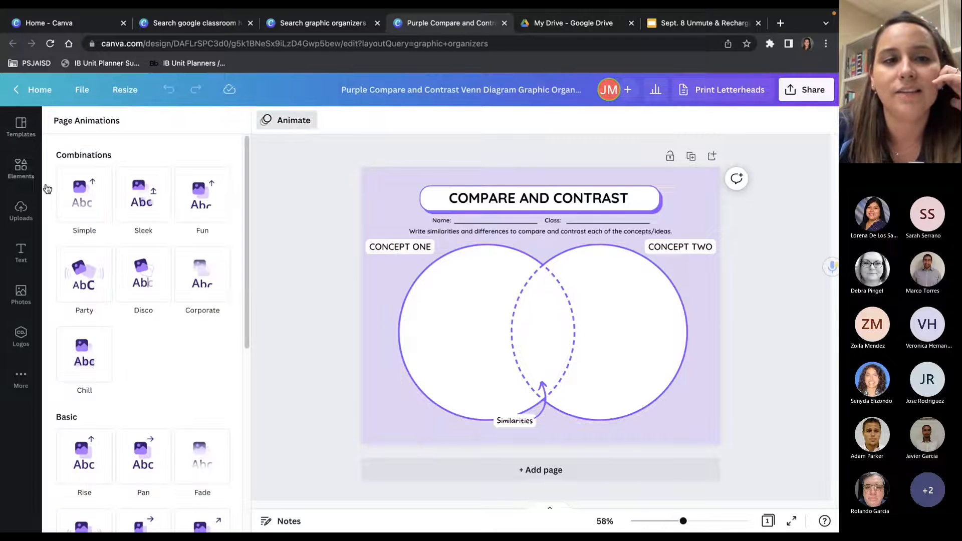
pyautogui.click(83, 199)
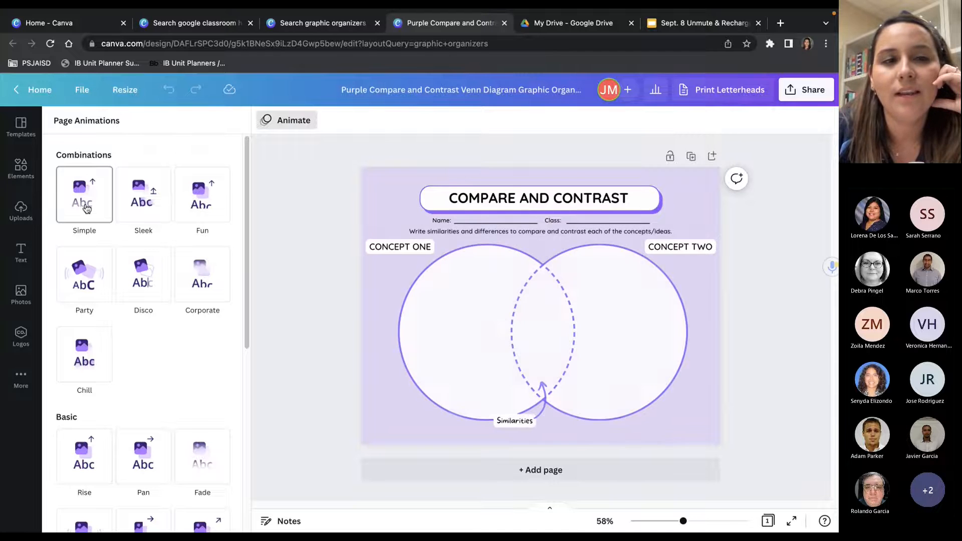
pyautogui.click(155, 197)
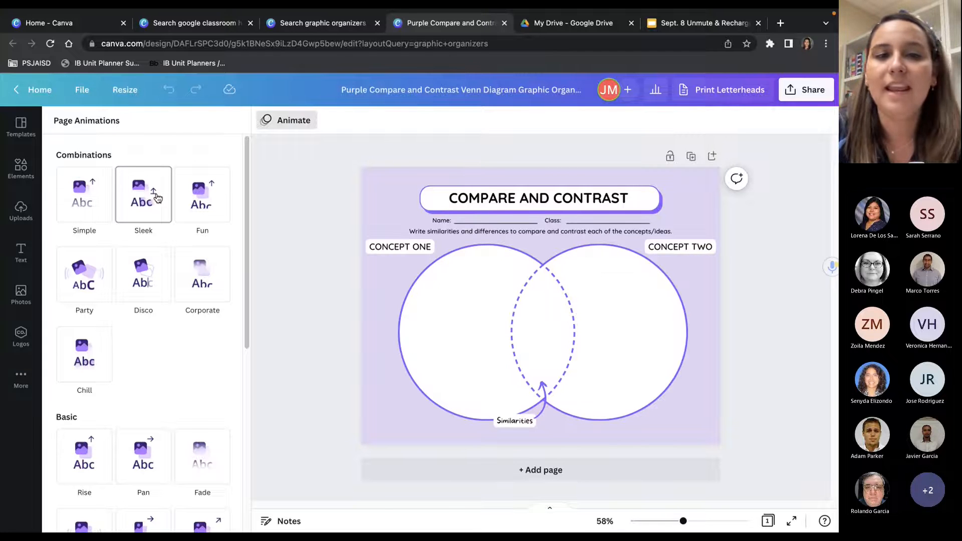
pyautogui.click(190, 280)
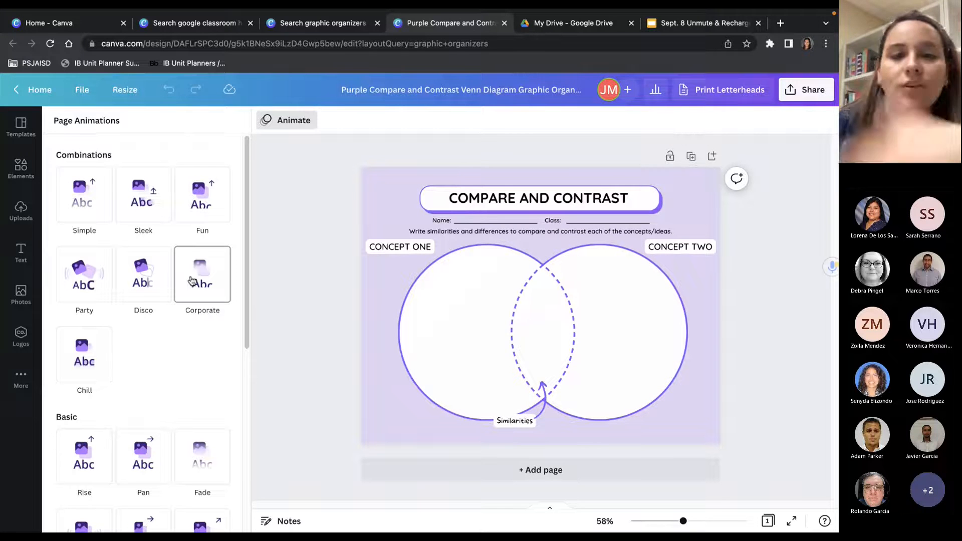
# Step: Return to the home page and preview the Campus Tech Integrator Certificate 22-23 from the recent designs
pyautogui.click(33, 91)
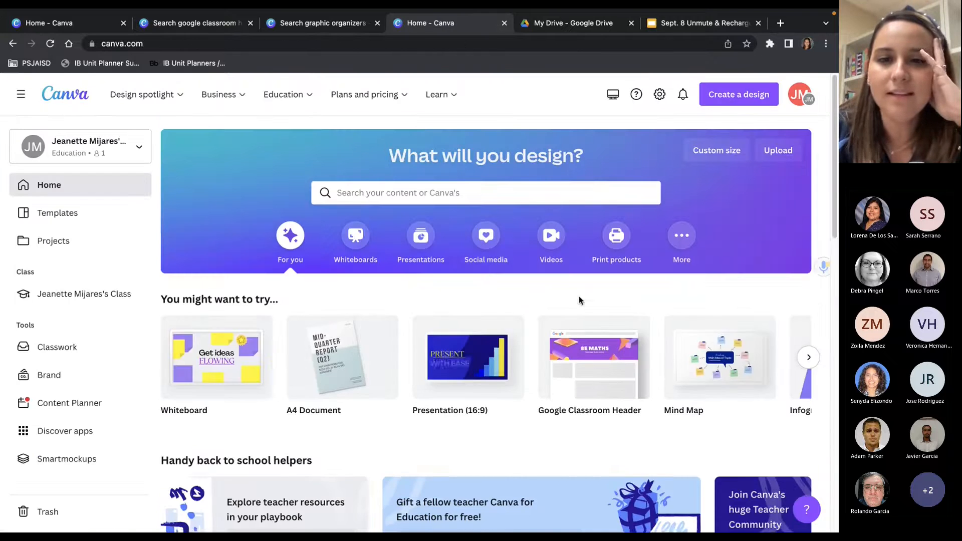
pyautogui.scroll(-6, 580, 300)
pyautogui.scroll(-2, 579, 301)
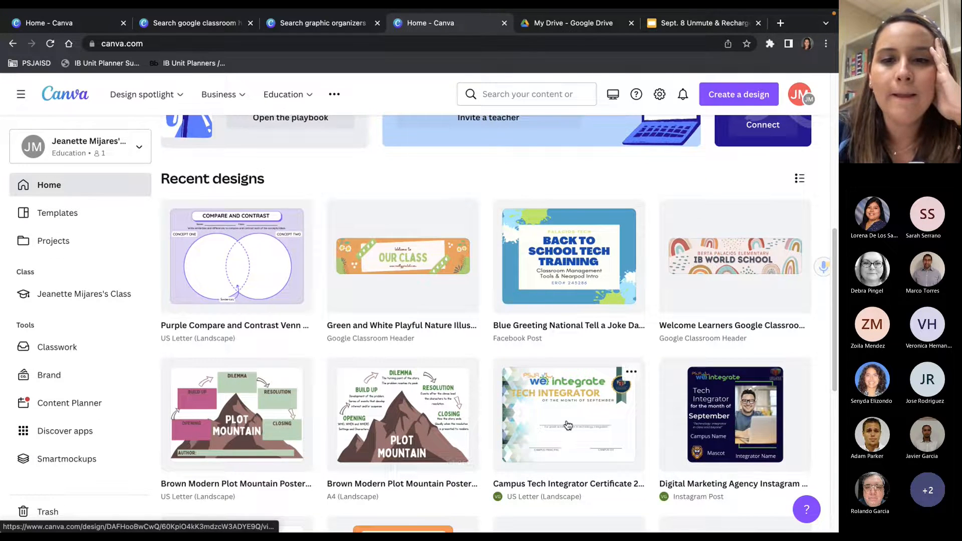
pyautogui.click(566, 423)
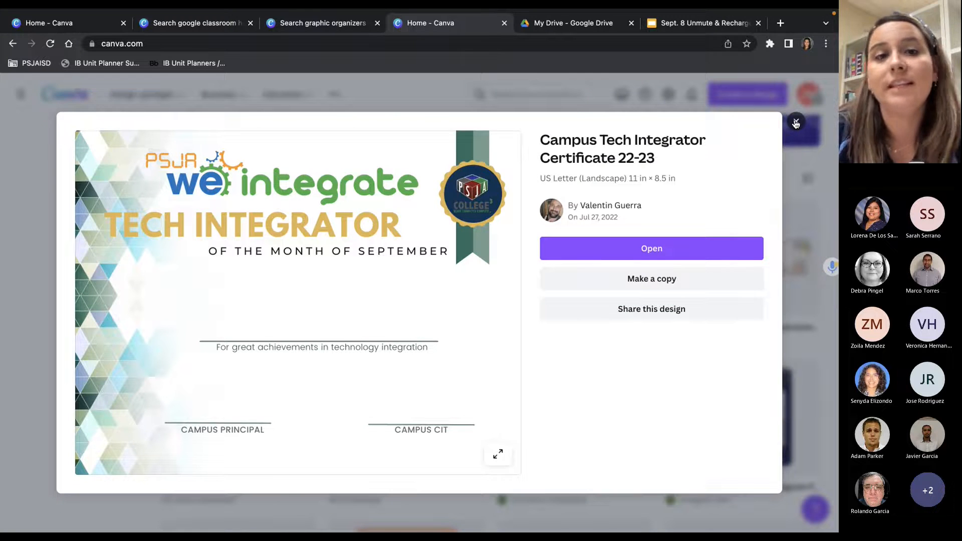
# Step: Close the certificate preview, search the templates for "certificate" and browse the certificate designs
pyautogui.click(795, 122)
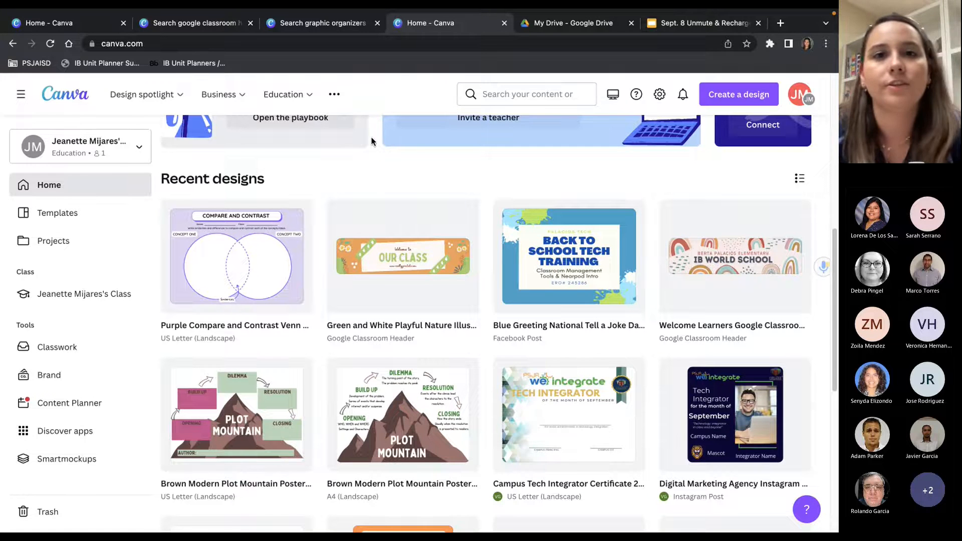
pyautogui.scroll(10, 371, 151)
pyautogui.click(380, 202)
pyautogui.write('ce')
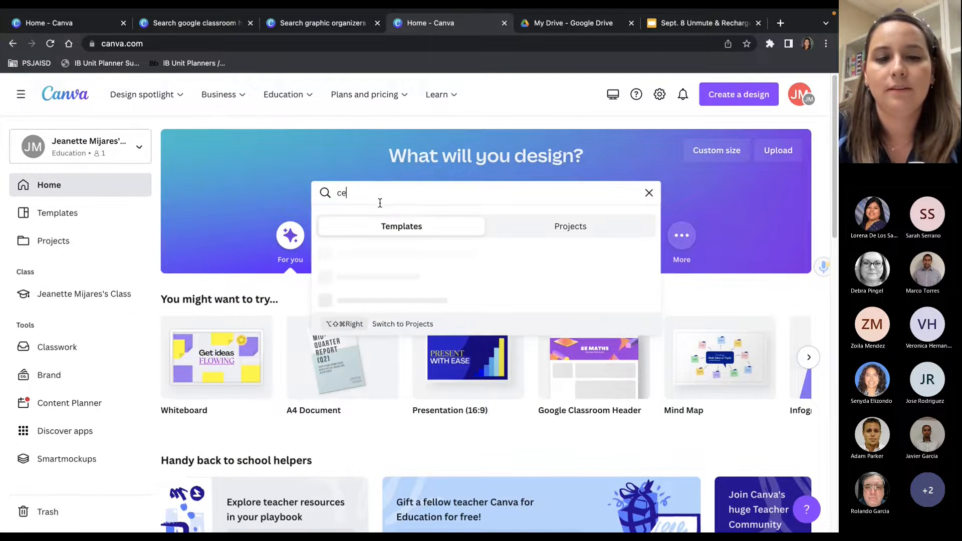
pyautogui.write('rtificate')
pyautogui.press('Return')
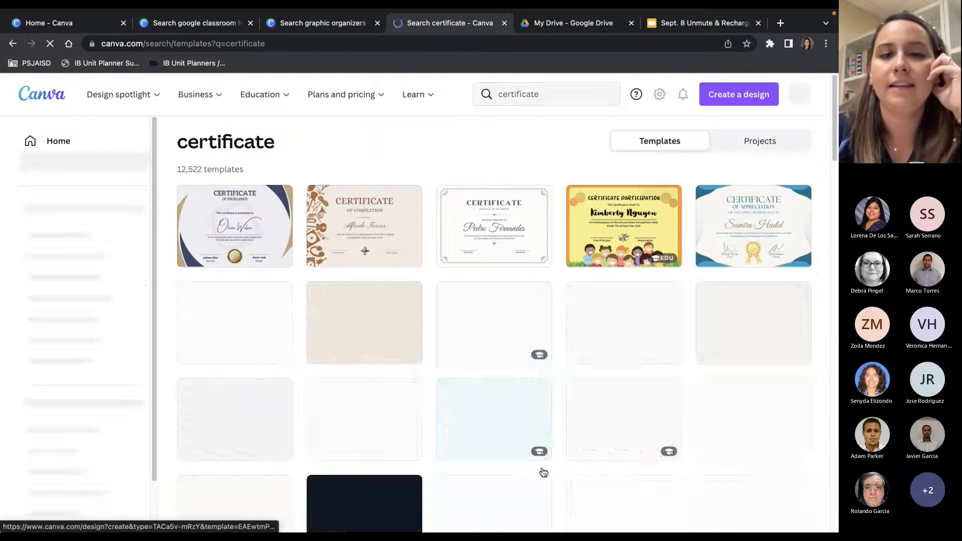
pyautogui.scroll(-3, 403, 189)
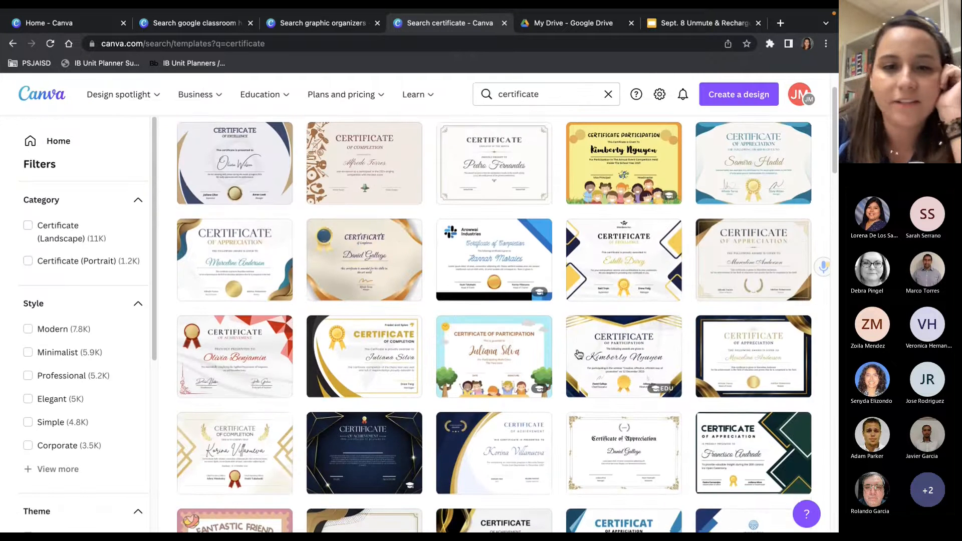
pyautogui.scroll(-2, 689, 414)
pyautogui.scroll(-3, 689, 414)
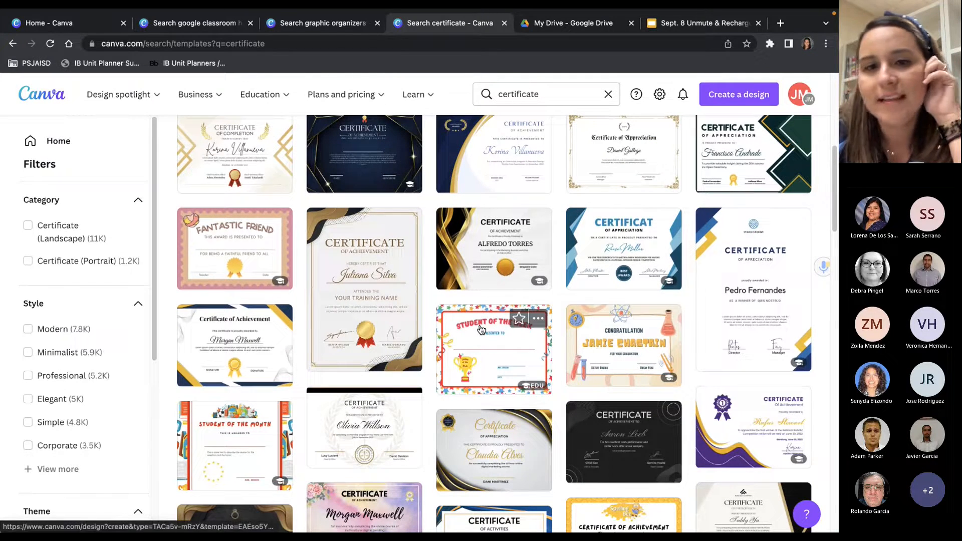
pyautogui.scroll(-5, 496, 325)
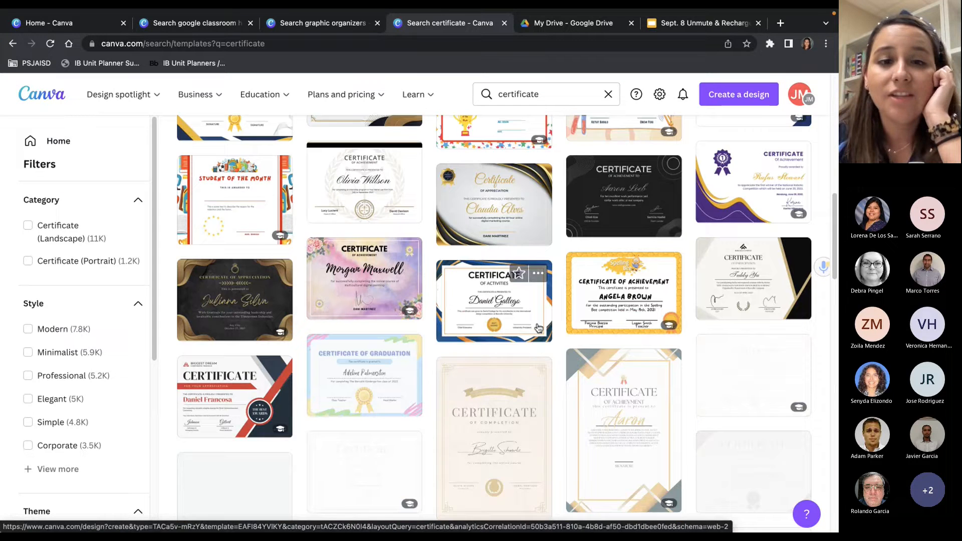
pyautogui.scroll(-3, 538, 328)
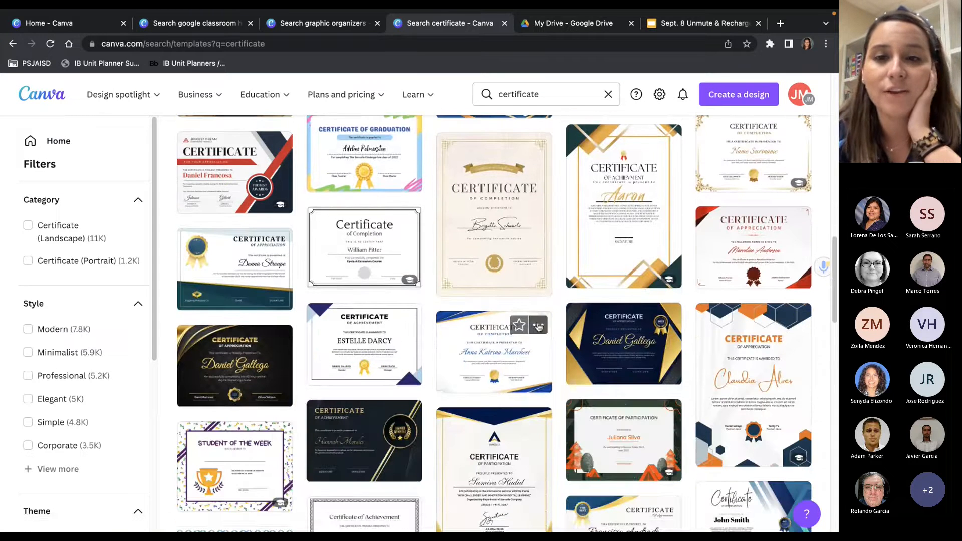
pyautogui.scroll(4, 538, 326)
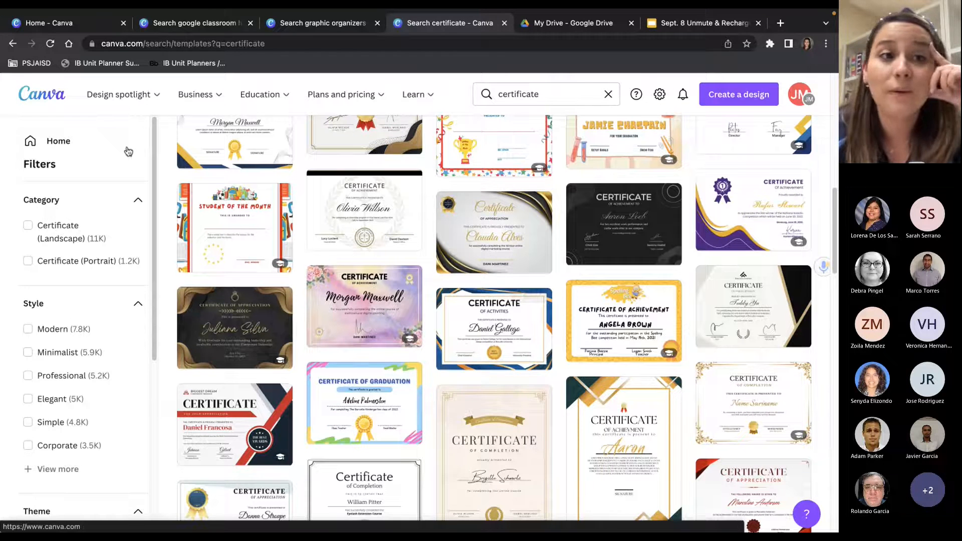
# Step: Return to the home page and open the "Nearpod Interactive Teaching Slides" presentation from the recent designs
pyautogui.click(87, 146)
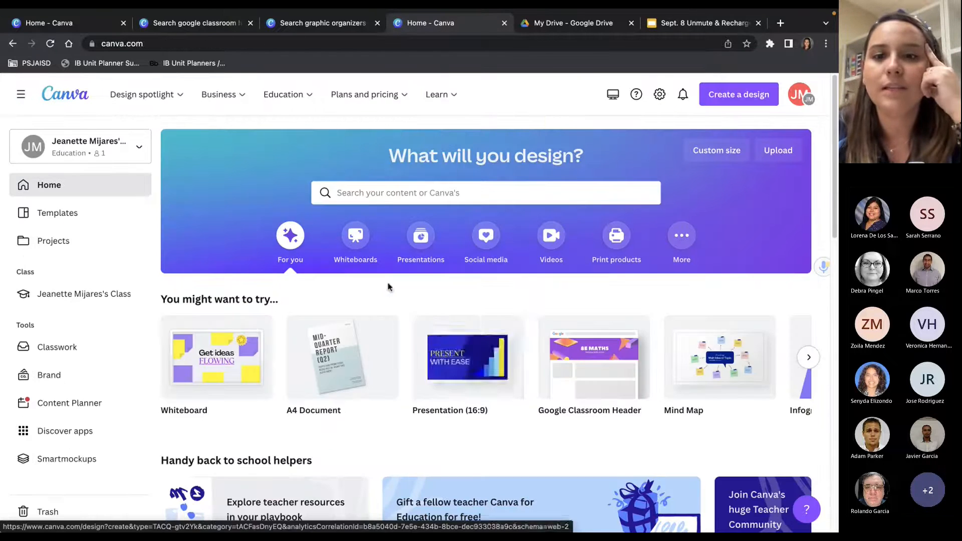
pyautogui.scroll(-15, 386, 283)
pyautogui.scroll(-3, 388, 283)
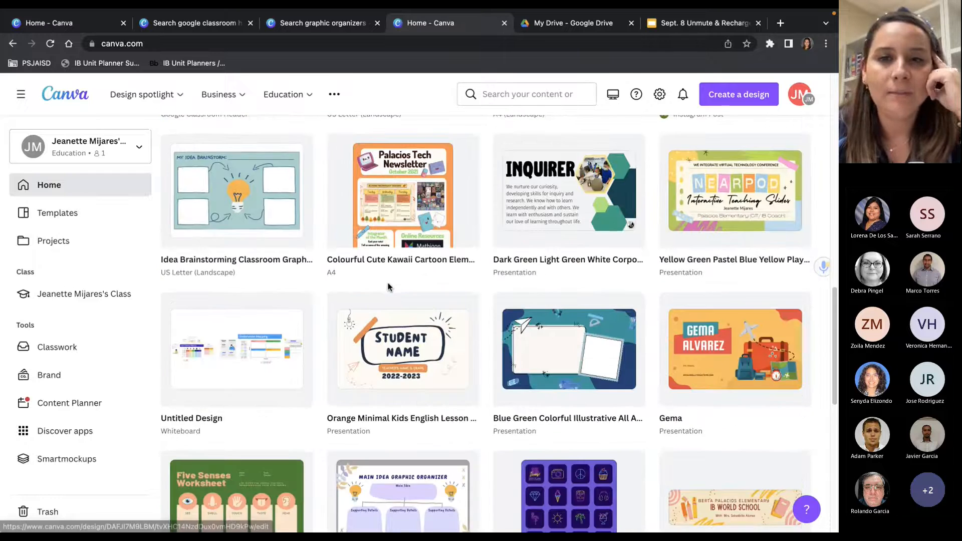
pyautogui.click(761, 150)
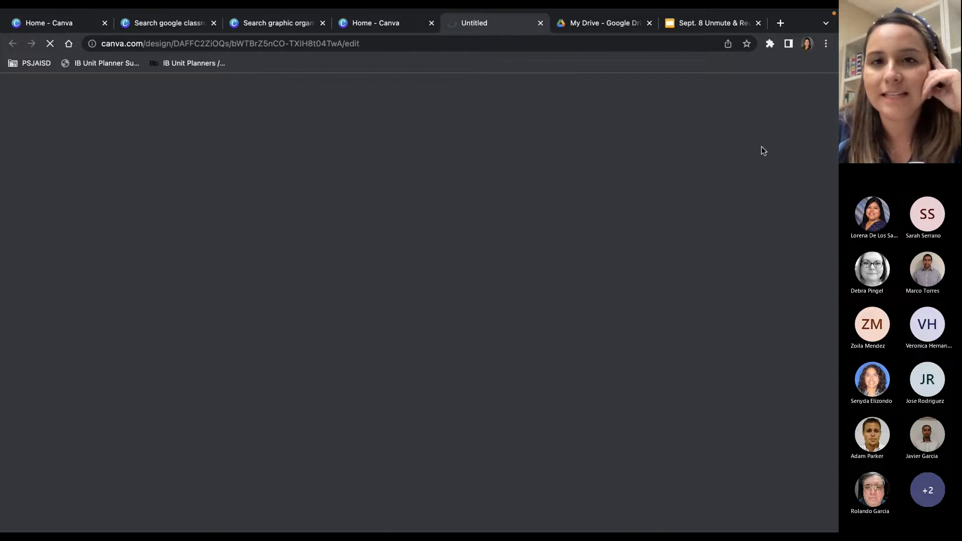
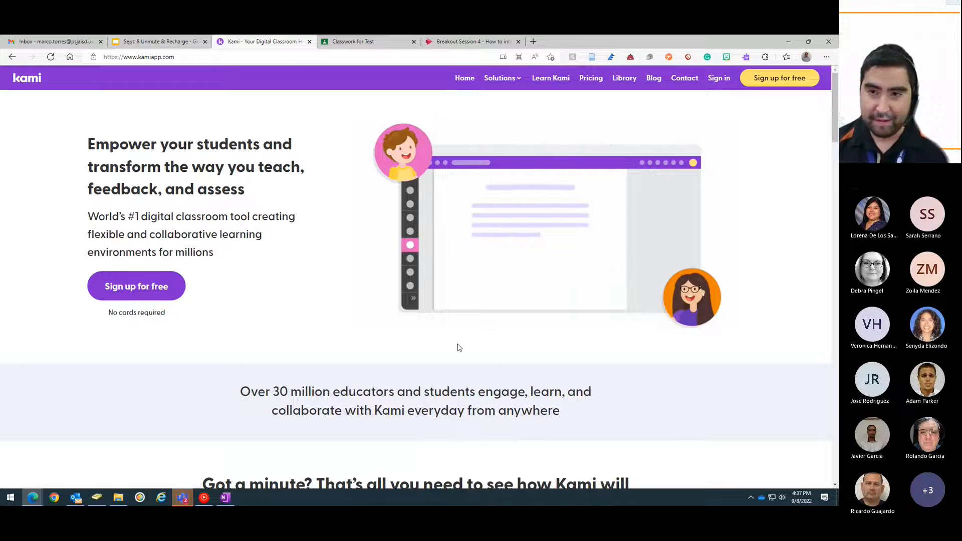
# Step: Sign in to Kami and start a Google Classroom assignment titled "Student Loans"
pyautogui.click(718, 79)
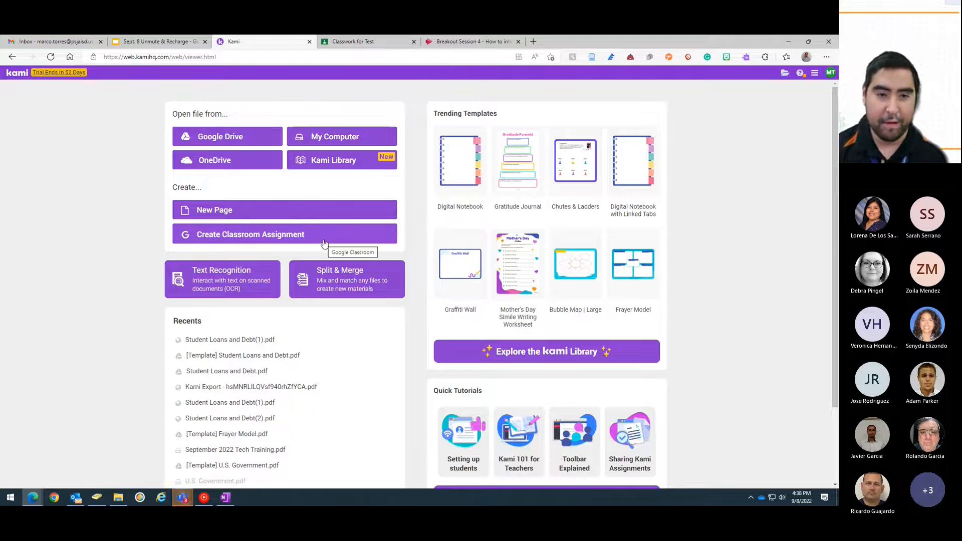
pyautogui.click(282, 238)
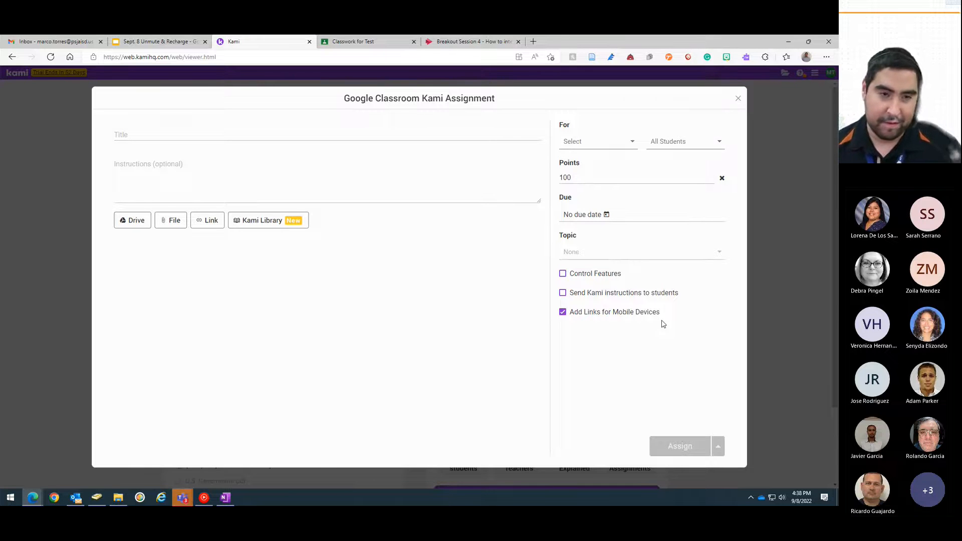
pyautogui.click(170, 134)
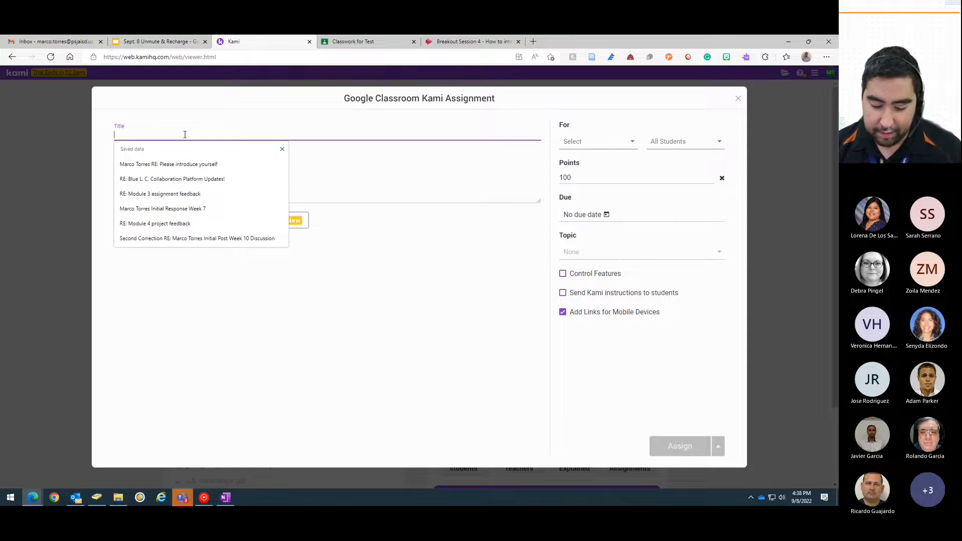
pyautogui.write('Student')
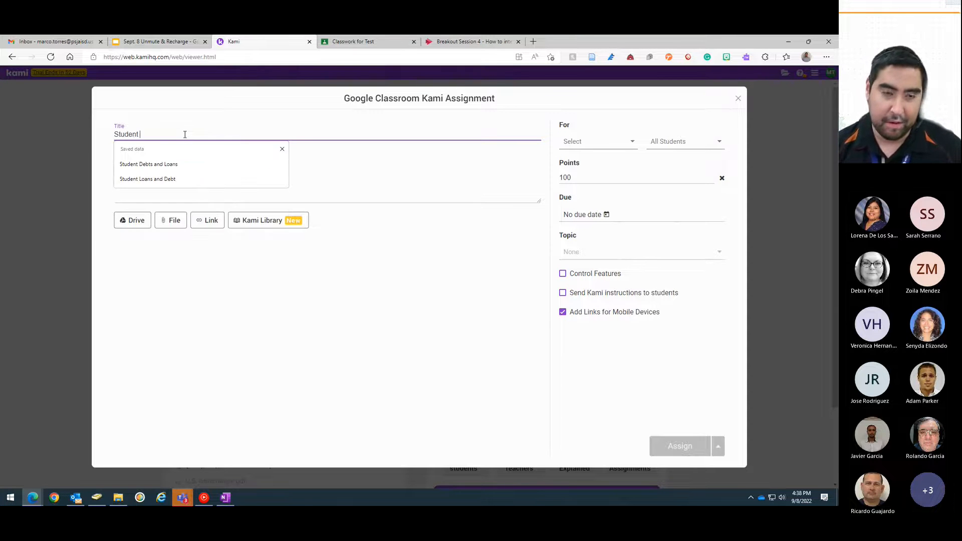
pyautogui.write(' Loands')
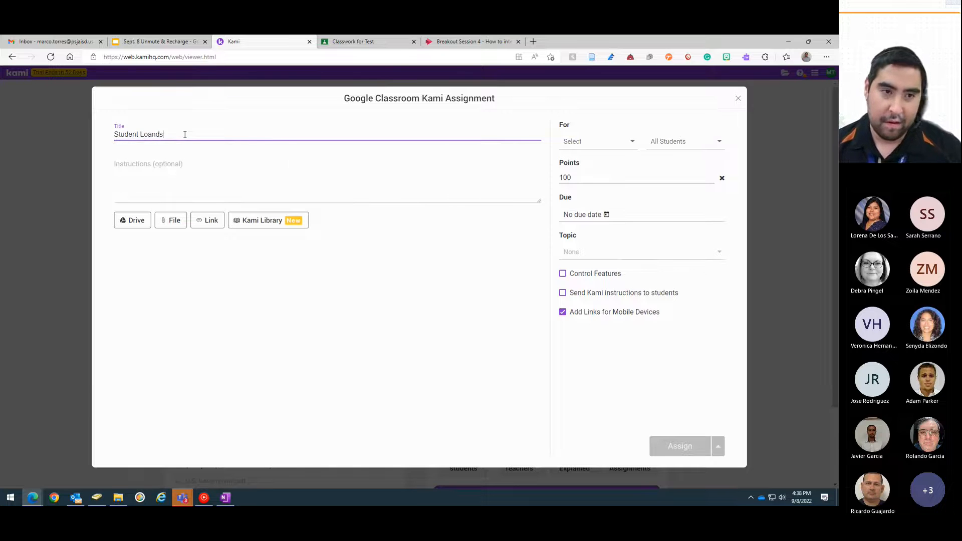
pyautogui.press('BackSpace')
pyautogui.press('BackSpace')
pyautogui.write('s')
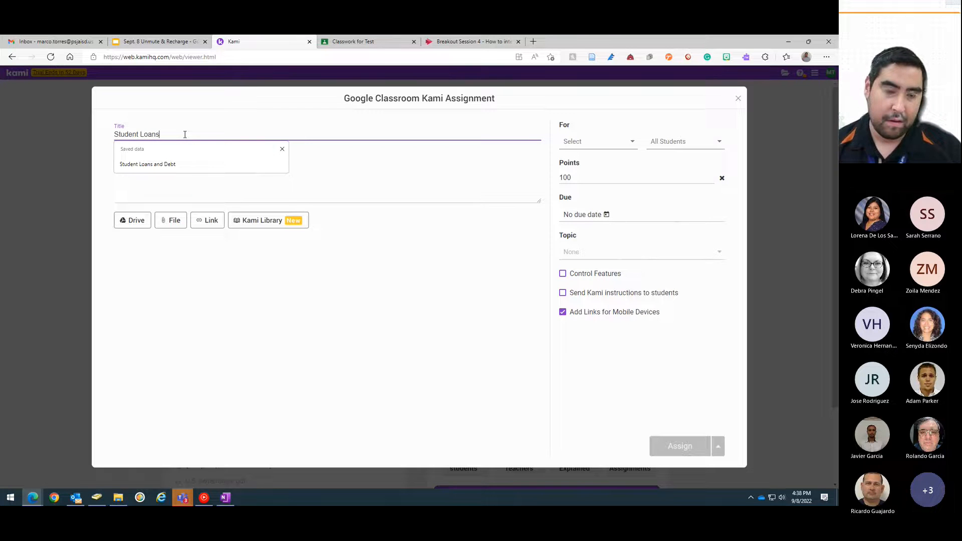
# Step: Enter the instructions "Complete the following assingment" and choose the Test class as the recipient
pyautogui.click(345, 171)
pyautogui.write('C')
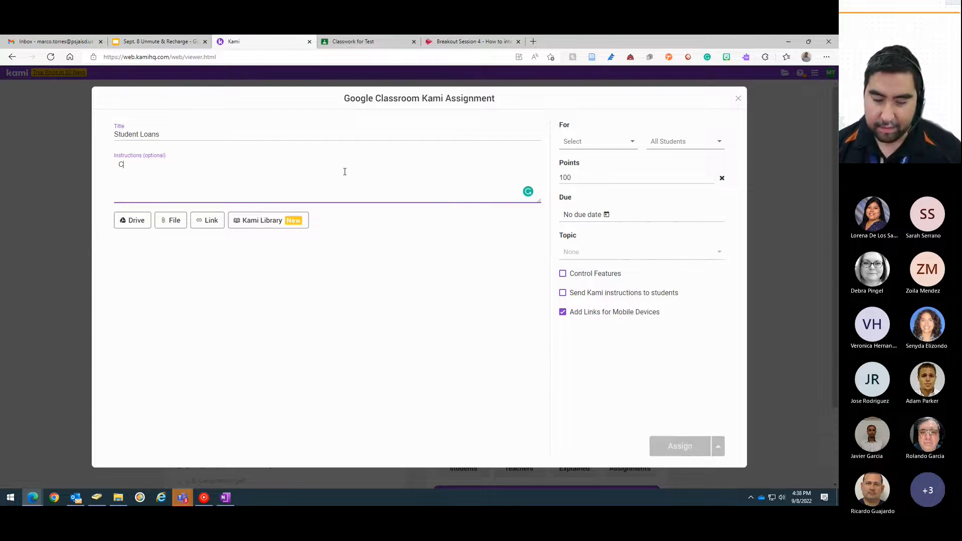
pyautogui.write('omplete the fol')
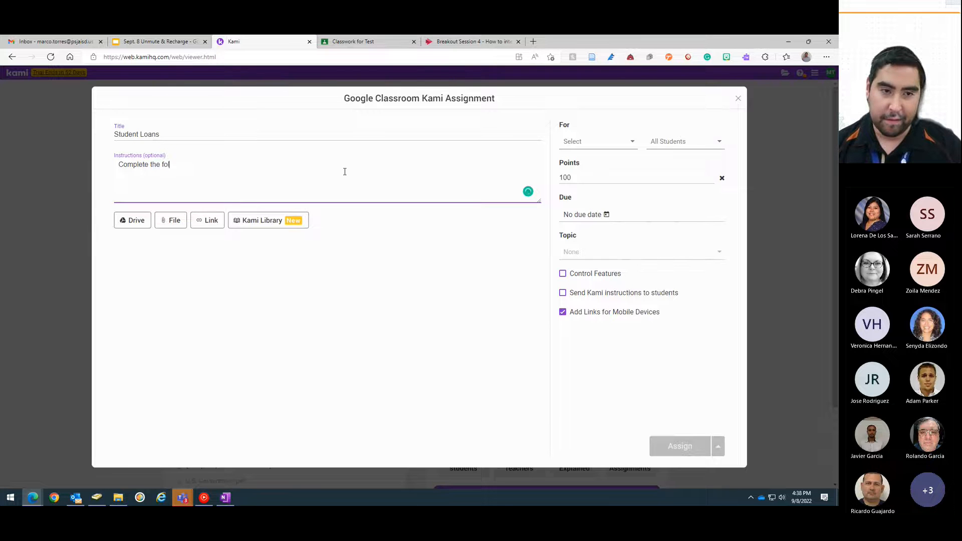
pyautogui.write('lowing assingment')
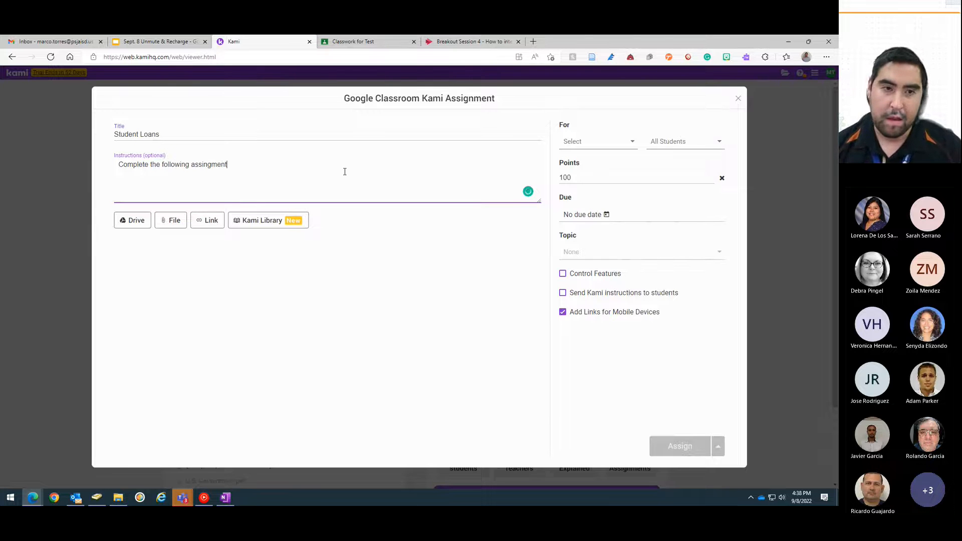
pyautogui.click(601, 141)
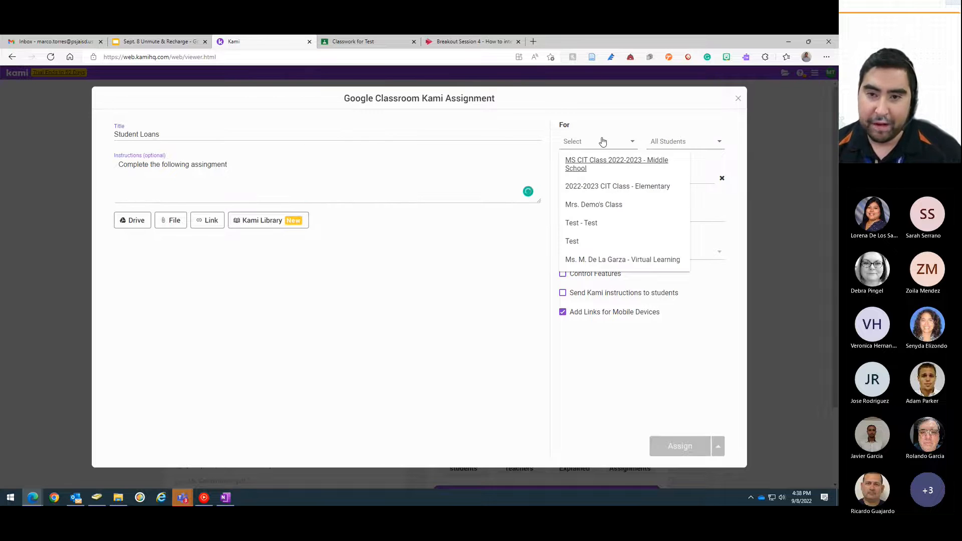
pyautogui.click(574, 242)
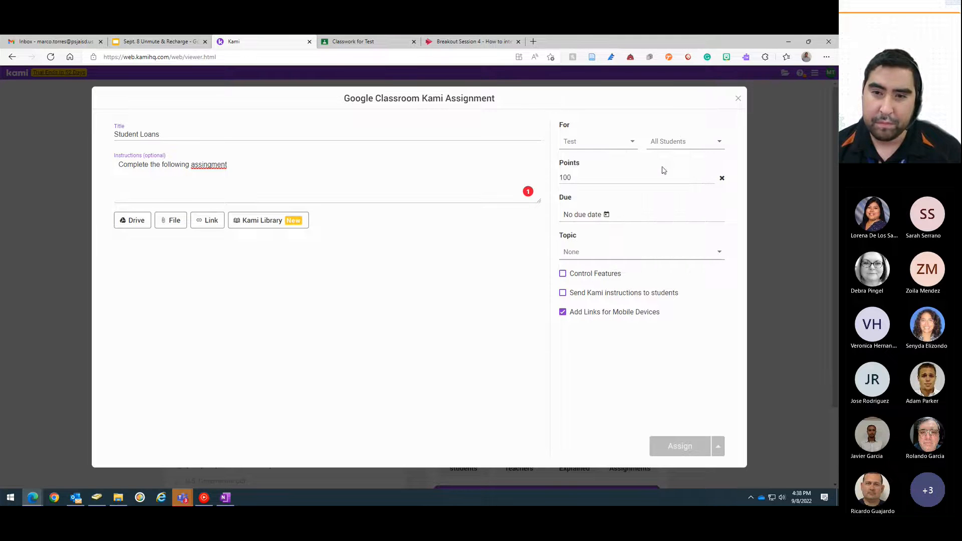
# Step: Set the assignment's due date to 9 Sep at 04:10 PM and its topic to Test
pyautogui.click(632, 218)
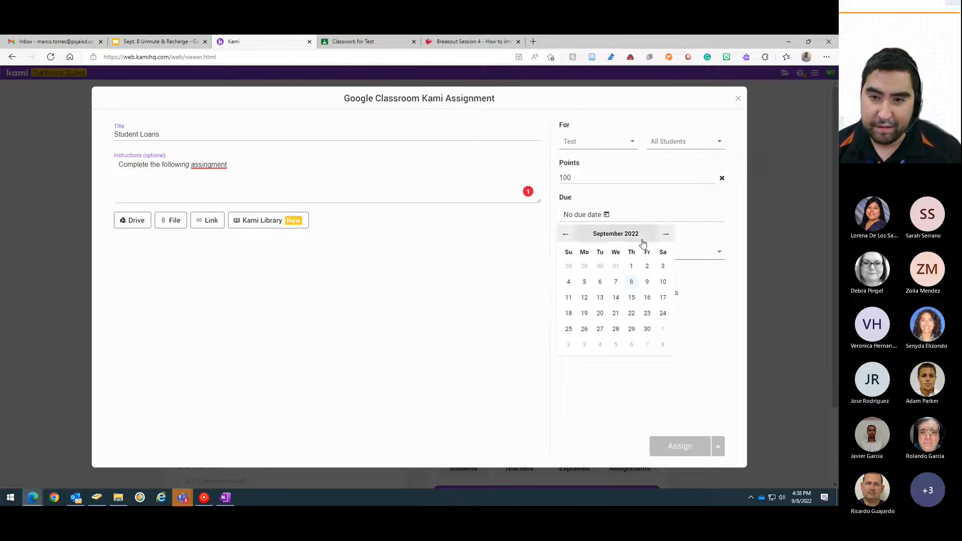
pyautogui.click(647, 282)
pyautogui.click(575, 328)
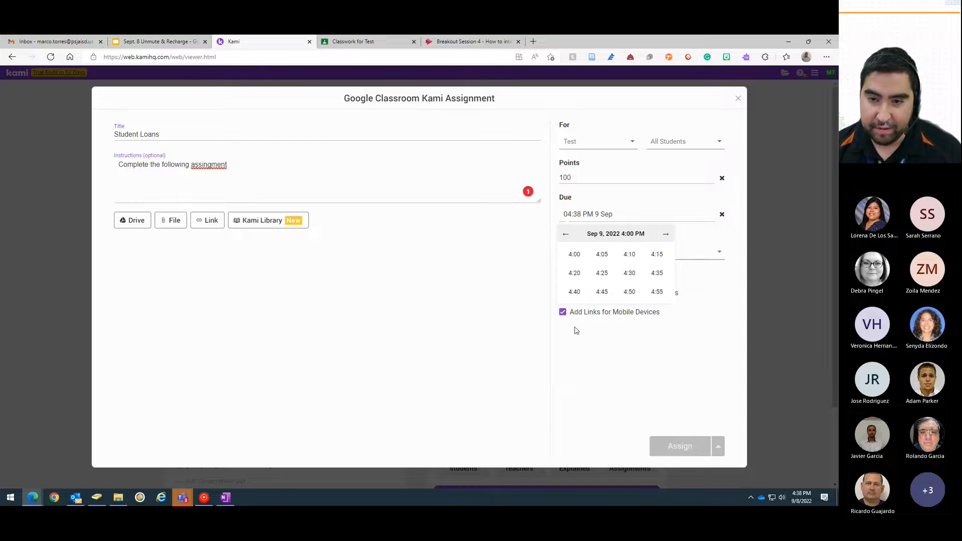
pyautogui.click(628, 254)
pyautogui.click(673, 259)
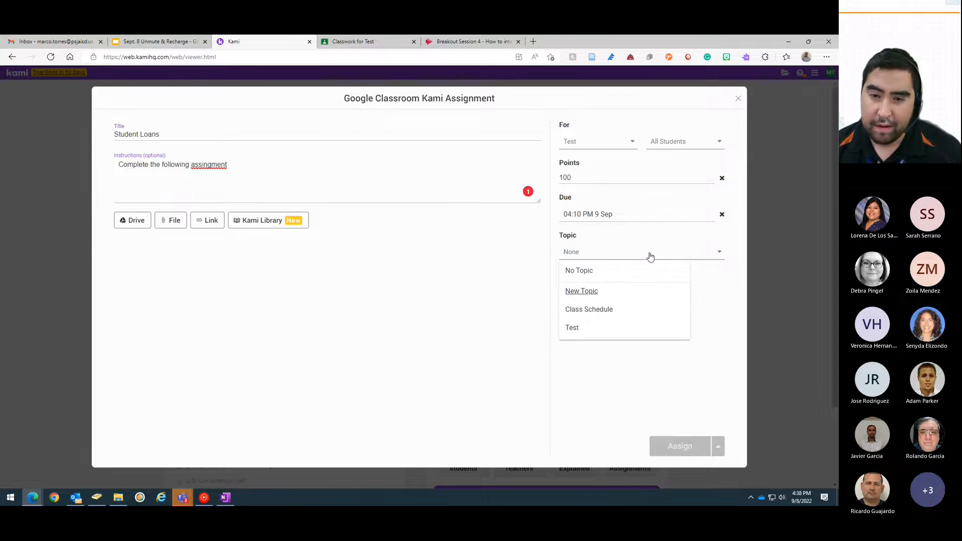
pyautogui.click(577, 330)
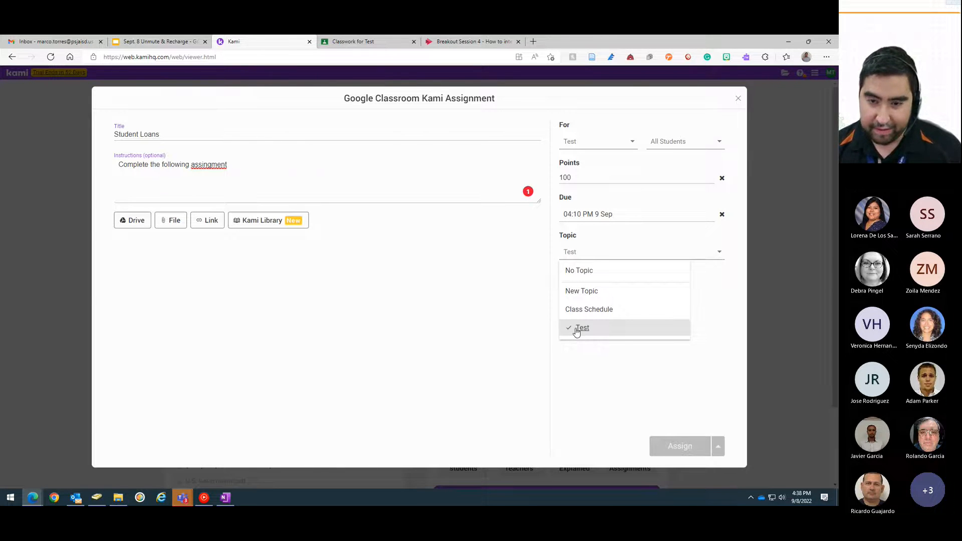
pyautogui.click(379, 288)
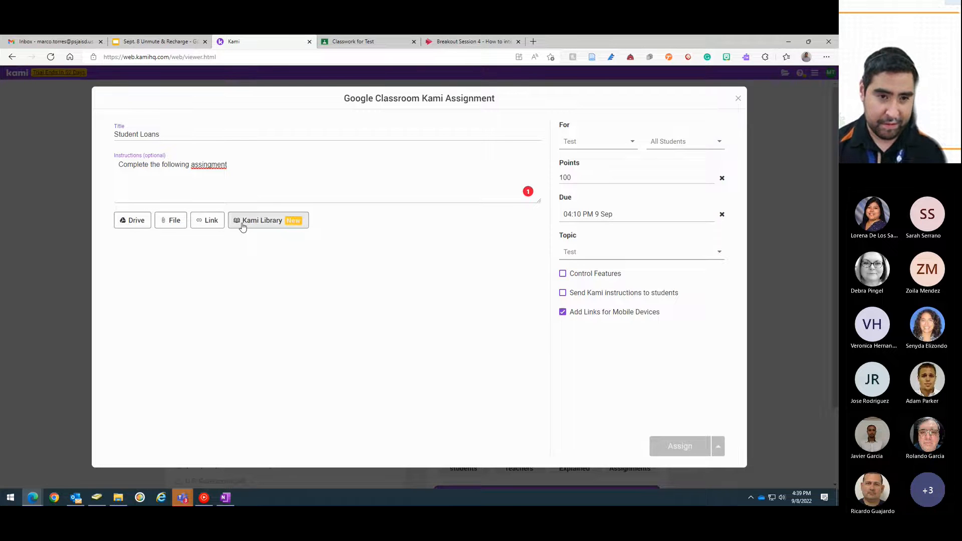
# Step: Attach the file "Student Loans and Debt.pdf" from the student loans folder in Downloads to the assignment
pyautogui.click(172, 221)
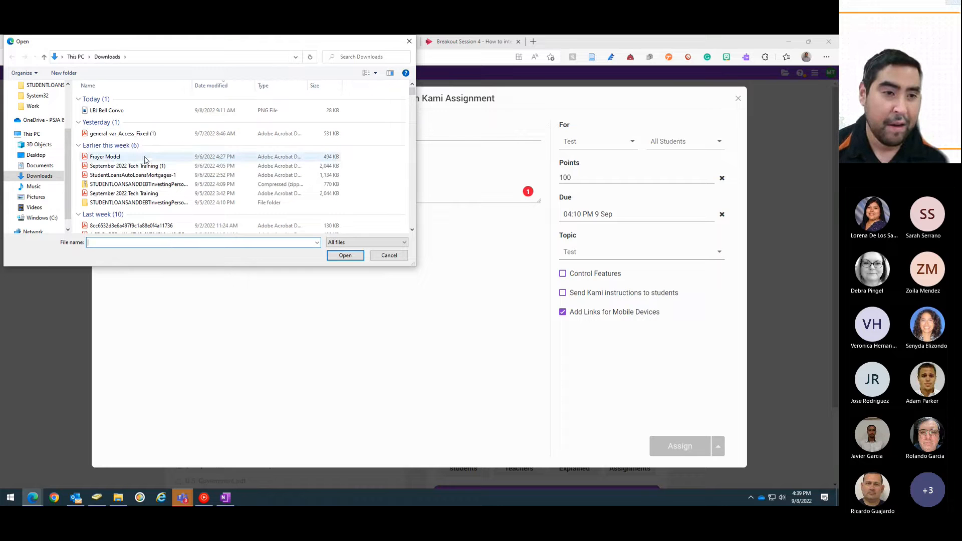
pyautogui.doubleClick(151, 202)
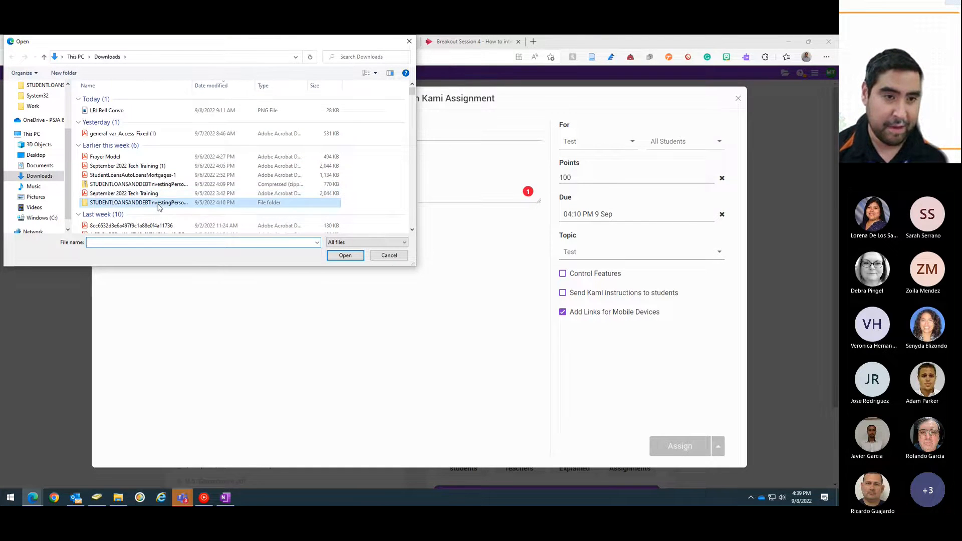
pyautogui.doubleClick(120, 107)
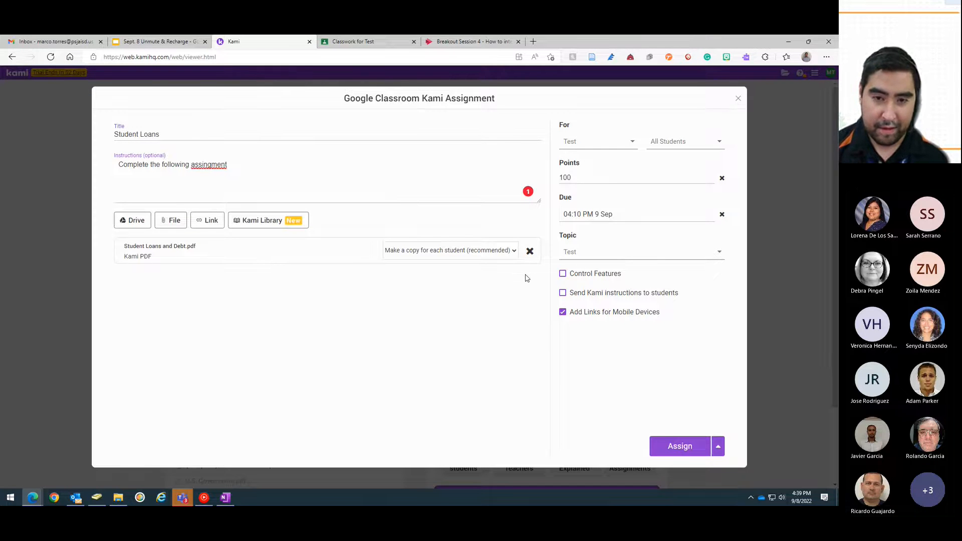
# Step: Choose to make a copy of the PDF for each student and assign the work to the class
pyautogui.click(496, 250)
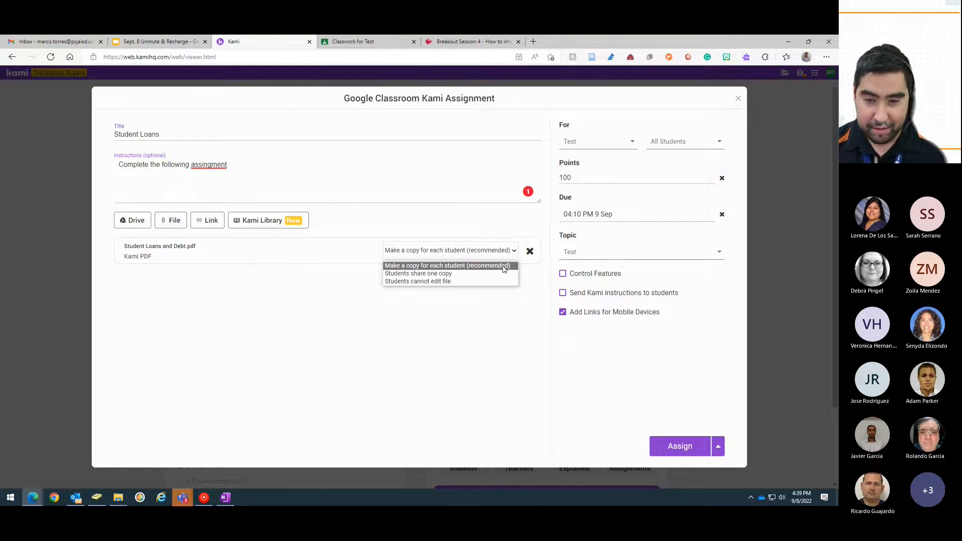
pyautogui.click(471, 265)
pyautogui.click(677, 447)
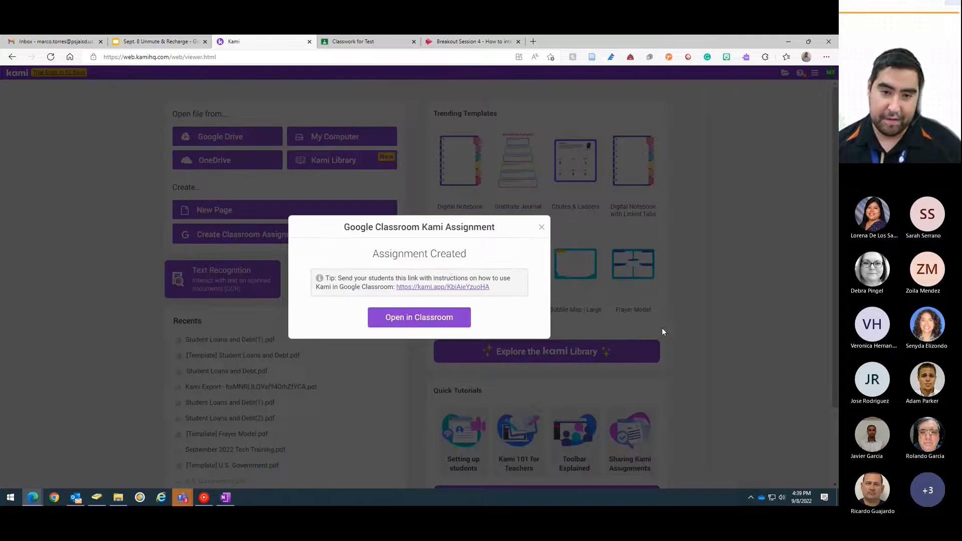
# Step: Open the created assignment in Google Classroom and go to the Test class stream
pyautogui.click(423, 320)
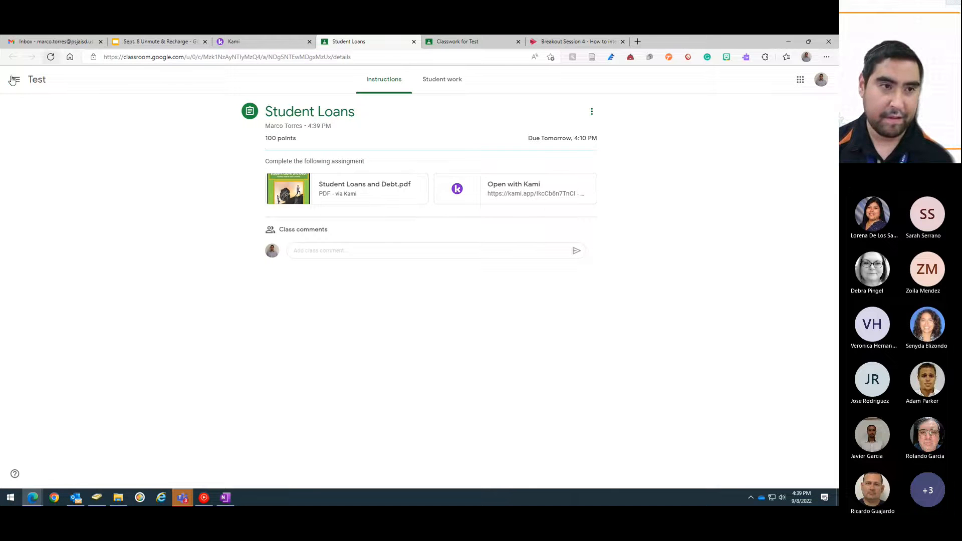
pyautogui.click(36, 79)
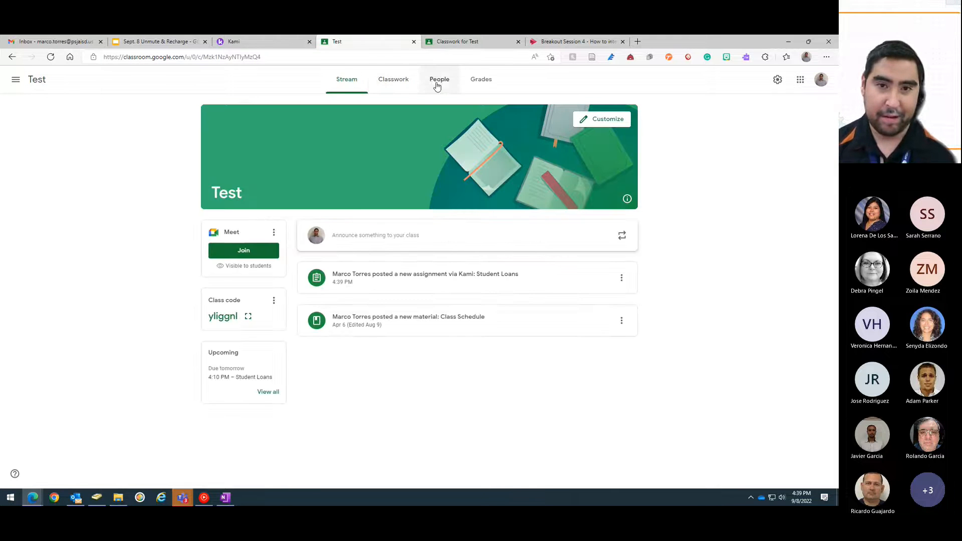
# Step: Open "Student Loans and Debt.pdf" from the Student Loans assignment in the class's classwork and annotate it with Kami
pyautogui.click(393, 79)
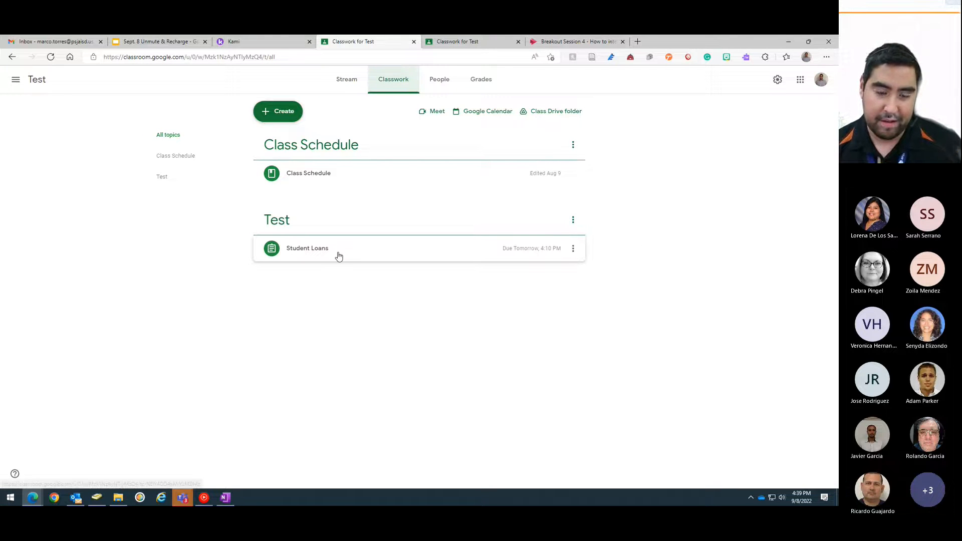
pyautogui.click(338, 251)
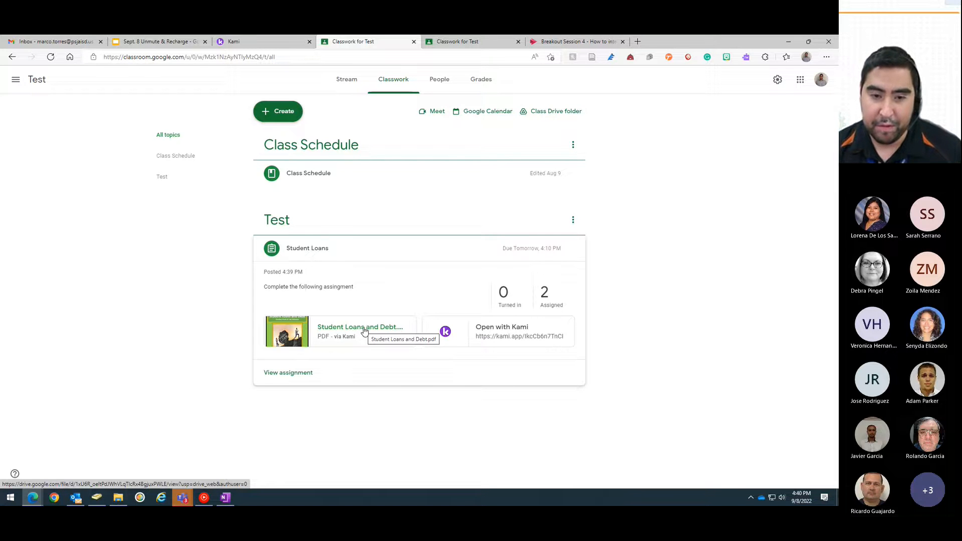
pyautogui.click(364, 330)
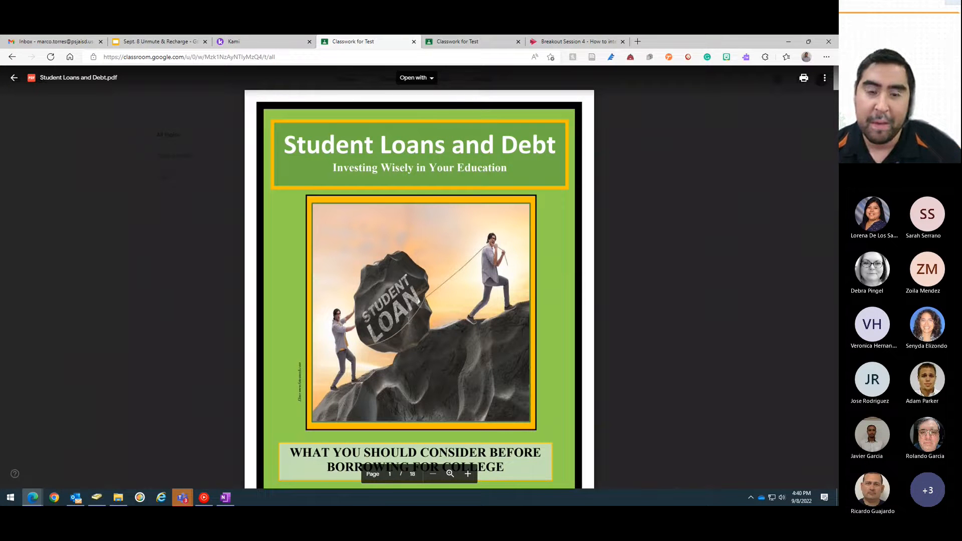
pyautogui.click(416, 78)
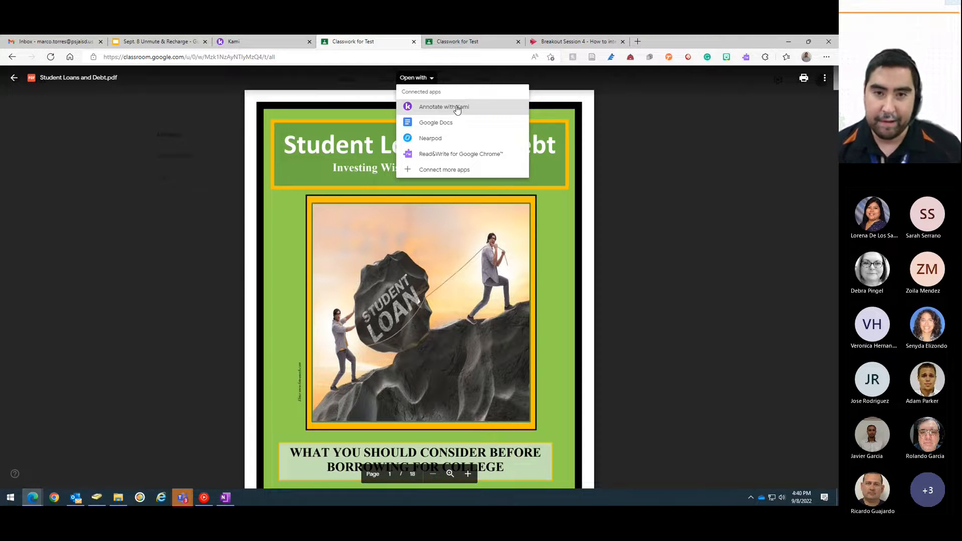
pyautogui.click(457, 109)
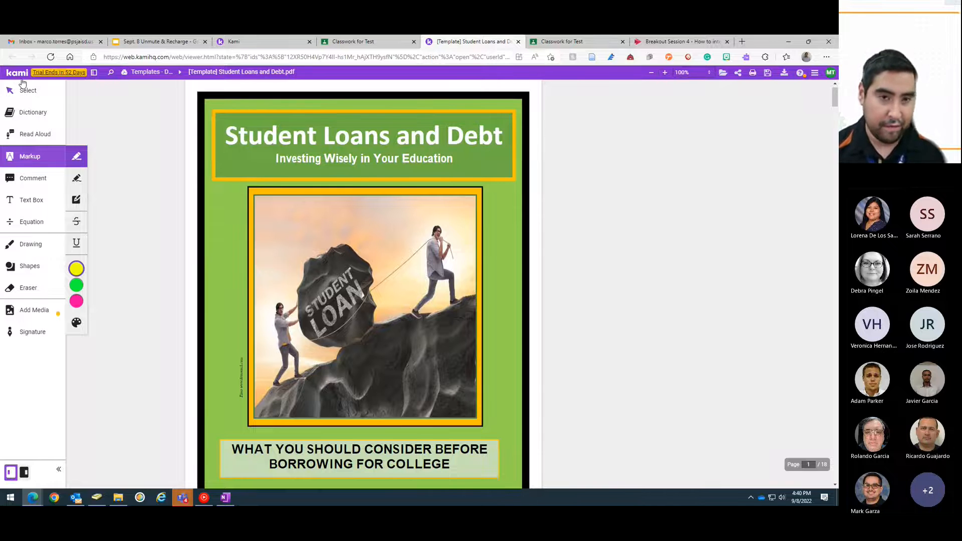
# Step: Look up the word "college" in the first paragraph of section 5 on page 7 with the Dictionary tool
pyautogui.scroll(-10, 352, 264)
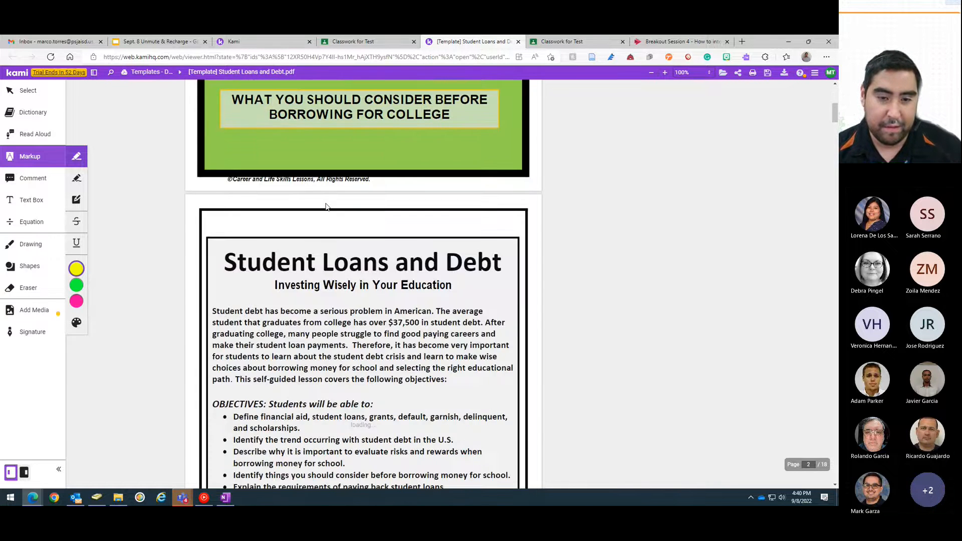
pyautogui.scroll(-7, 352, 265)
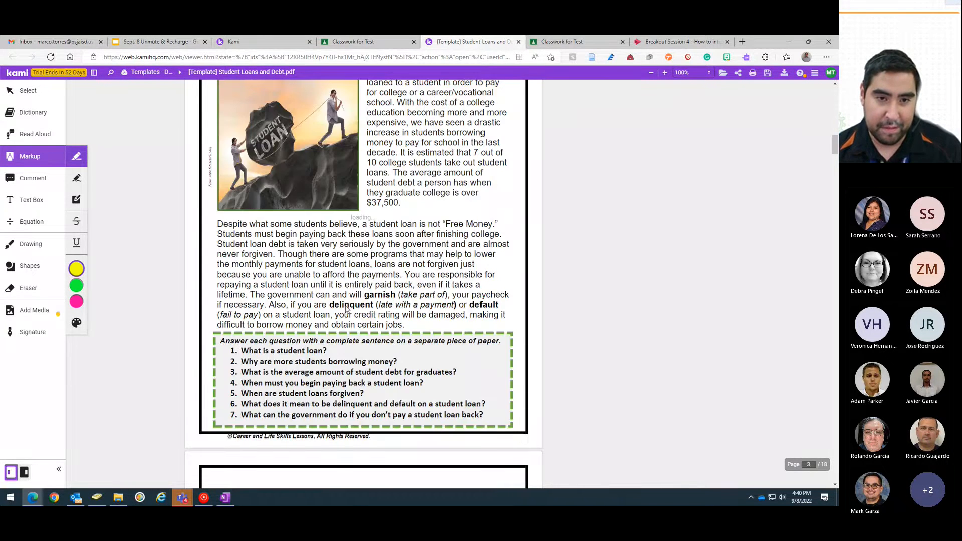
pyautogui.scroll(2, 346, 308)
pyautogui.scroll(-11, 323, 304)
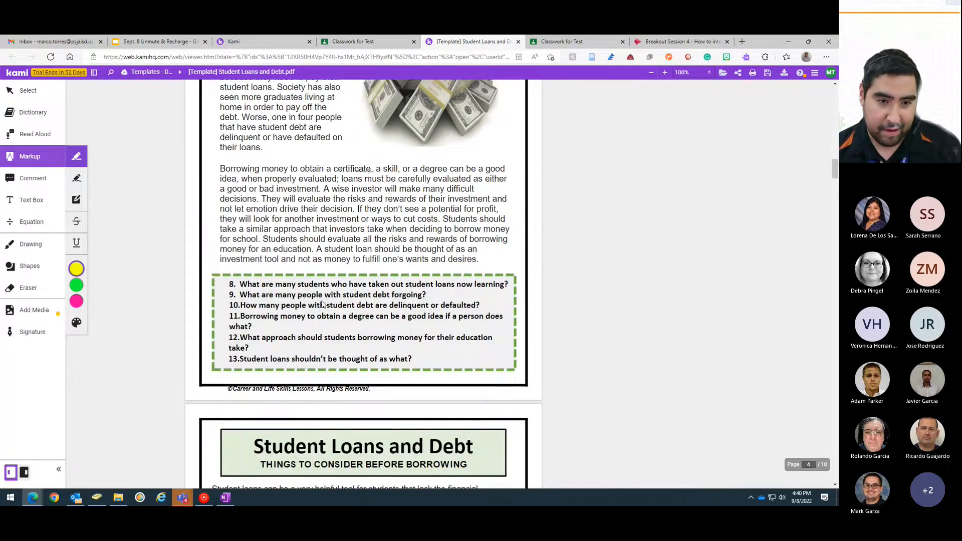
pyautogui.scroll(-14, 323, 304)
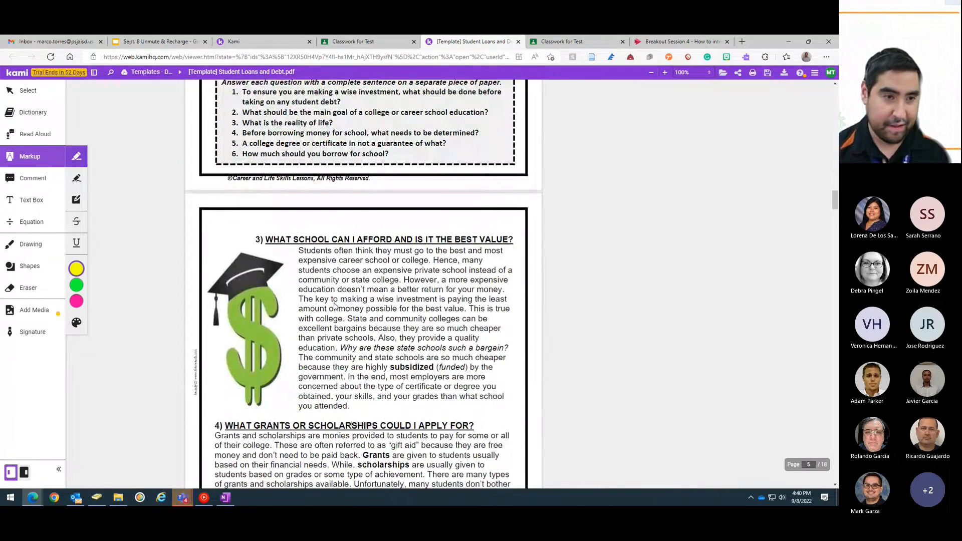
pyautogui.scroll(-15, 334, 307)
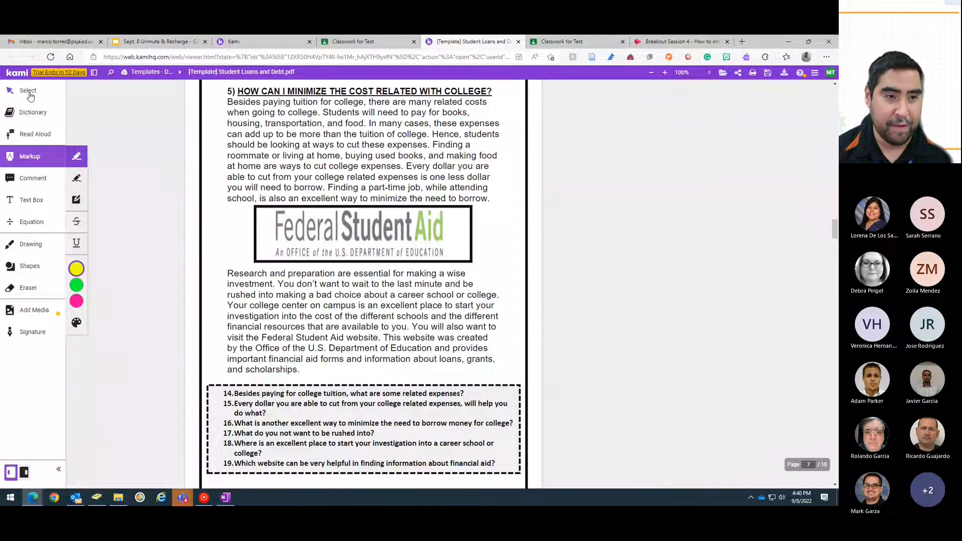
pyautogui.click(31, 112)
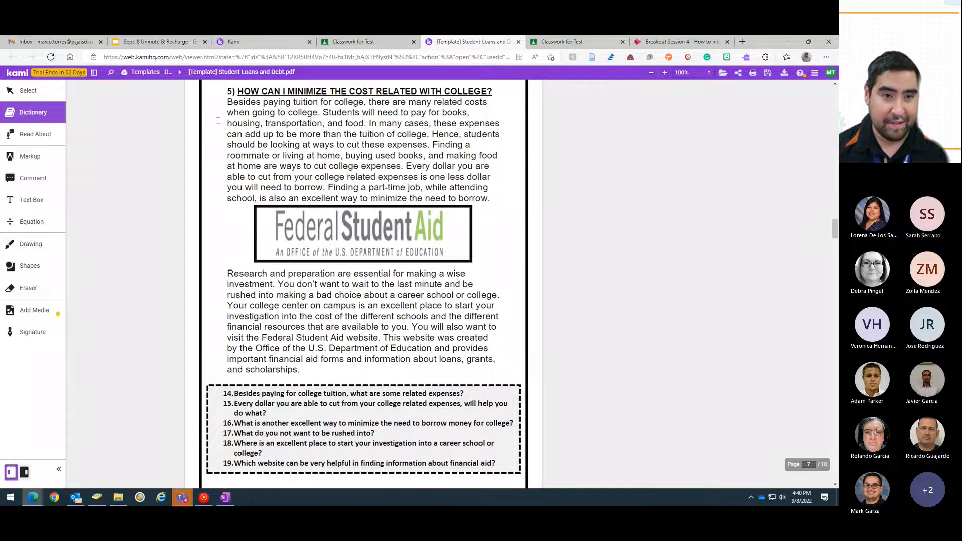
pyautogui.scroll(3, 291, 151)
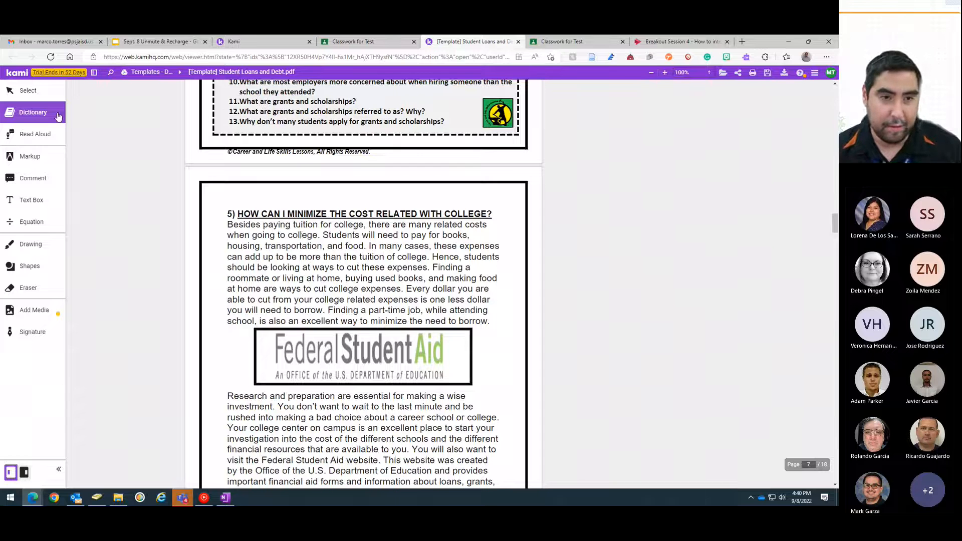
pyautogui.tripleClick(303, 236)
pyautogui.doubleClick(302, 235)
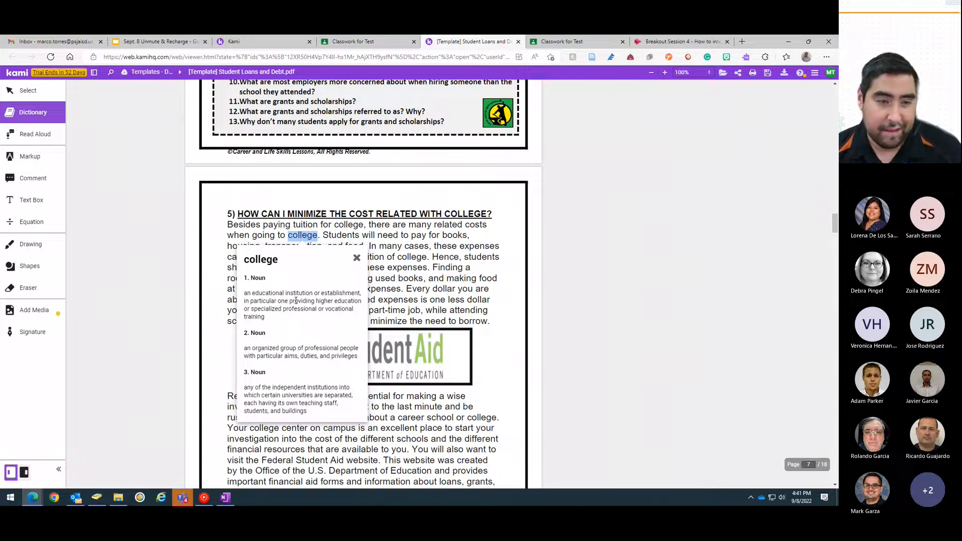
# Step: Have the section 5 text from "Besides paying tuition" to "cut these expenses" read aloud
pyautogui.click(35, 134)
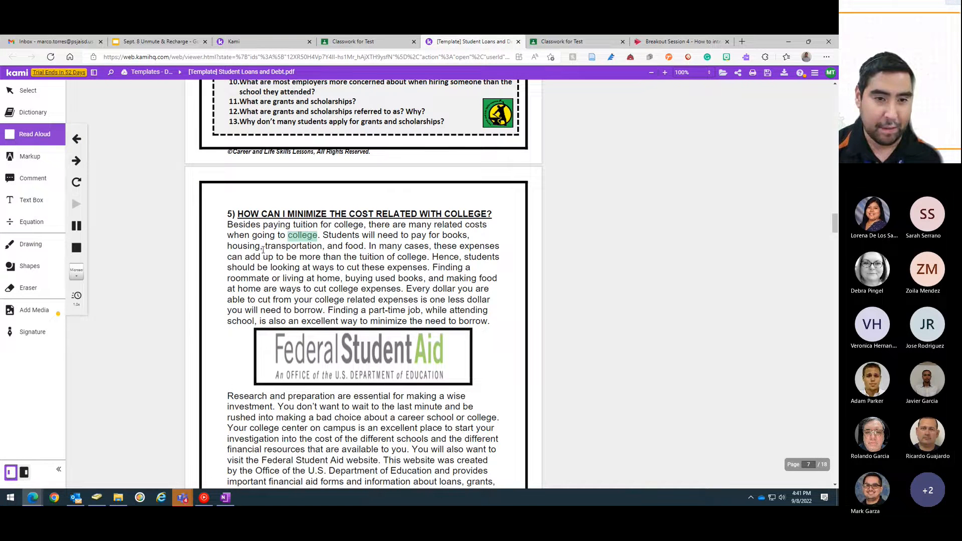
pyautogui.click(228, 225)
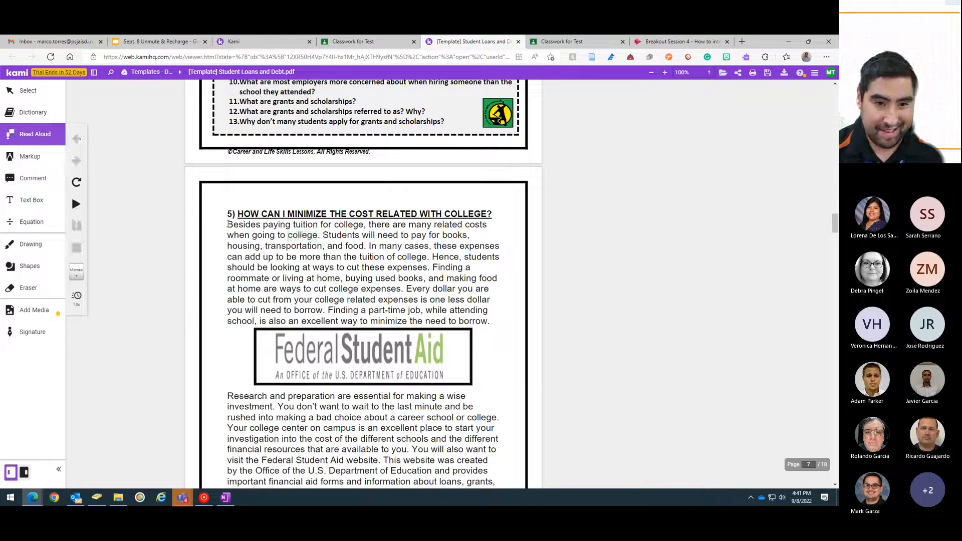
pyautogui.moveTo(228, 224); pyautogui.dragTo(409, 256)
pyautogui.moveTo(418, 257); pyautogui.dragTo(434, 267)
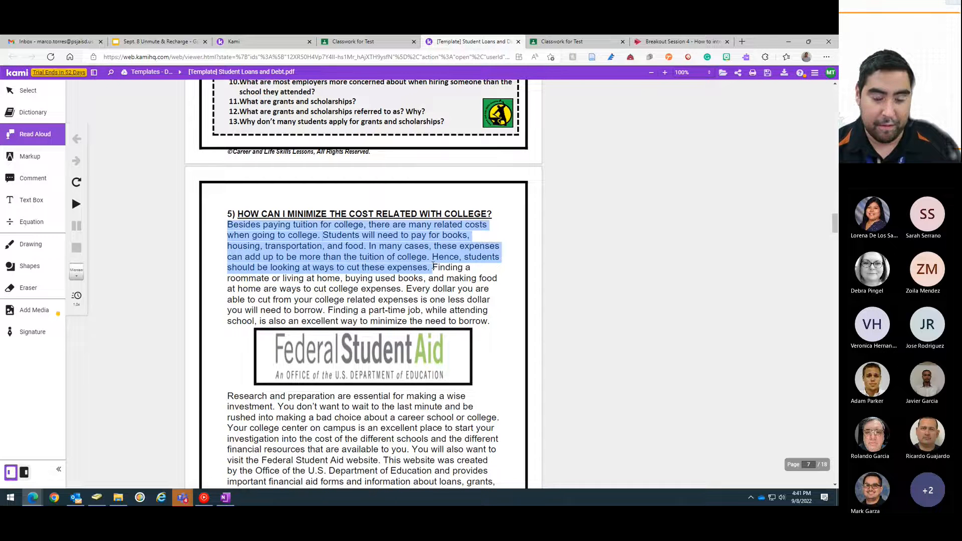
pyautogui.click(447, 254)
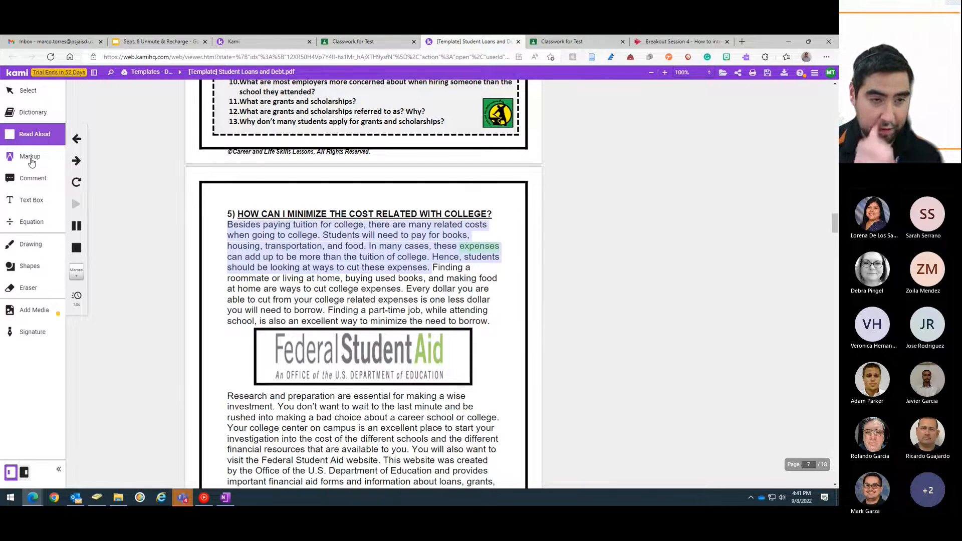
# Step: Highlight the first line of section 5 in yellow and mark along the paragraph's second line with the freehand highlighter
pyautogui.click(31, 160)
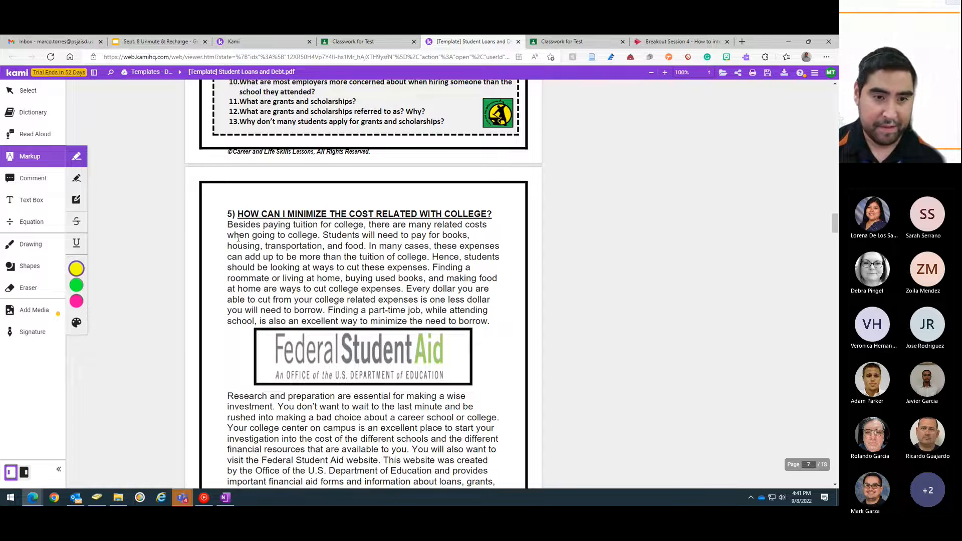
pyautogui.moveTo(227, 223); pyautogui.dragTo(488, 224)
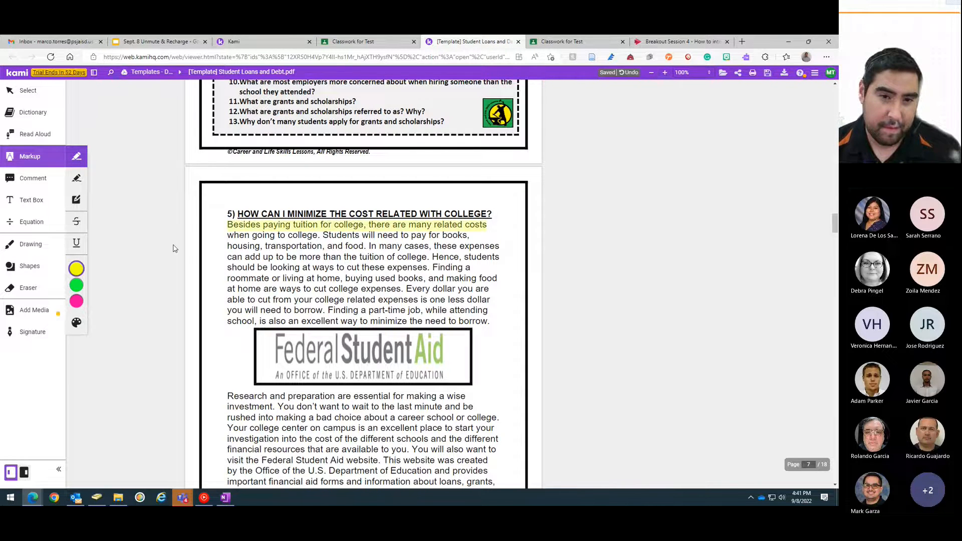
pyautogui.click(76, 321)
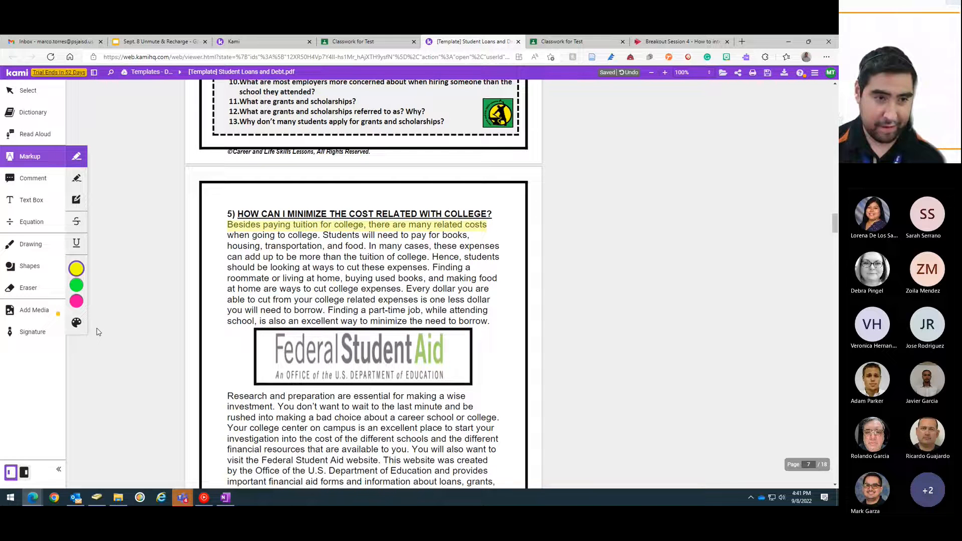
pyautogui.click(76, 177)
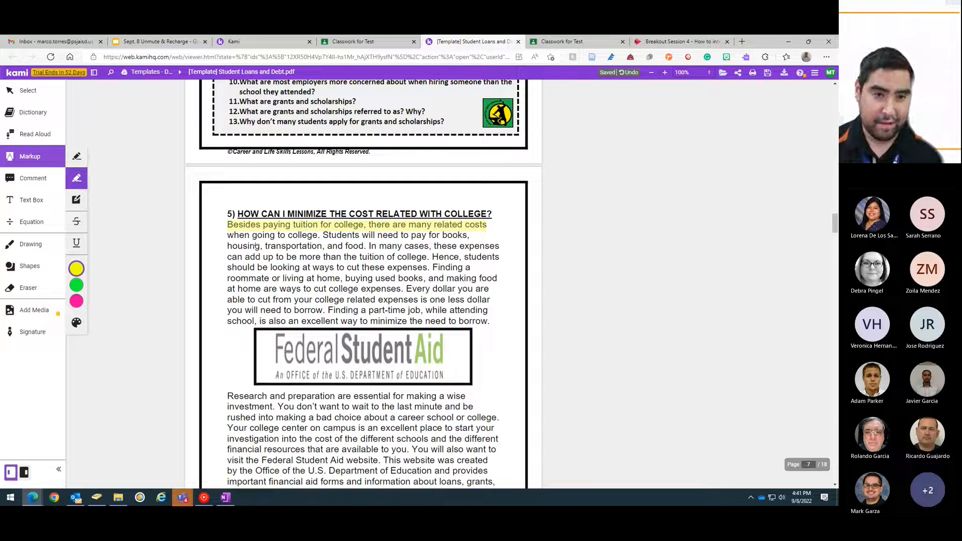
pyautogui.moveTo(255, 246); pyautogui.dragTo(469, 244)
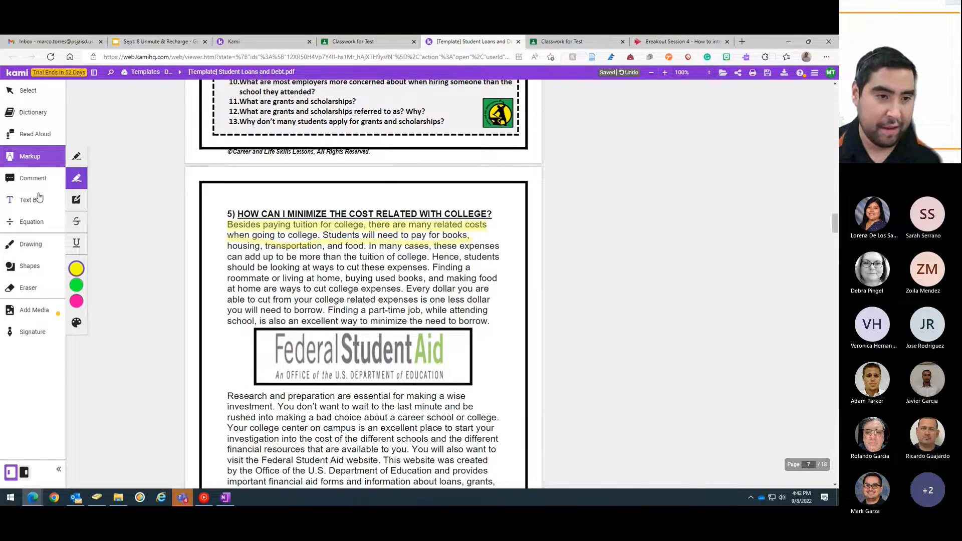
# Step: Cover the "Research and preparation are essential" paragraph below the Federal Student Aid logo with a yellow box highlight
pyautogui.click(76, 200)
pyautogui.scroll(-1, 219, 346)
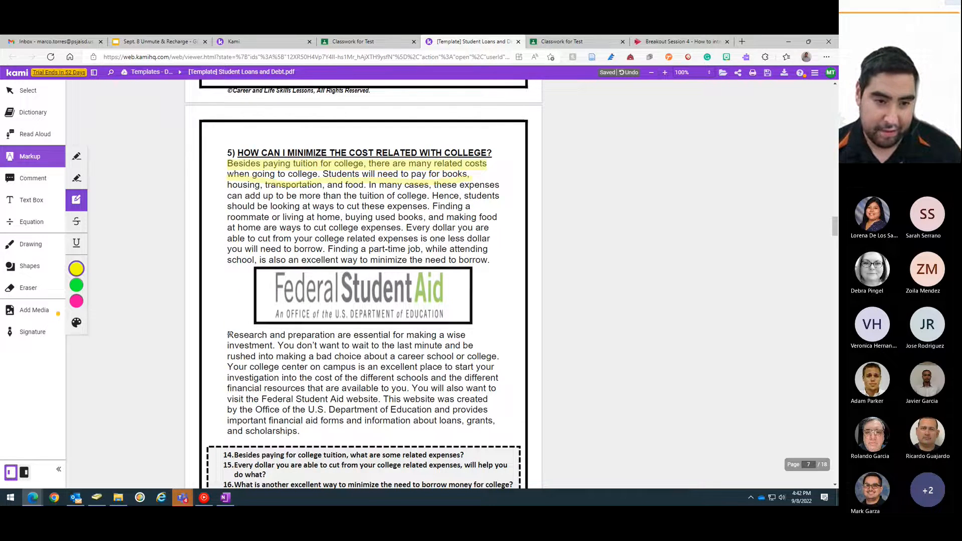
pyautogui.moveTo(228, 333)
pyautogui.mouseDown()
pyautogui.moveTo(401, 434)
pyautogui.moveTo(499, 434)
pyautogui.mouseUp()
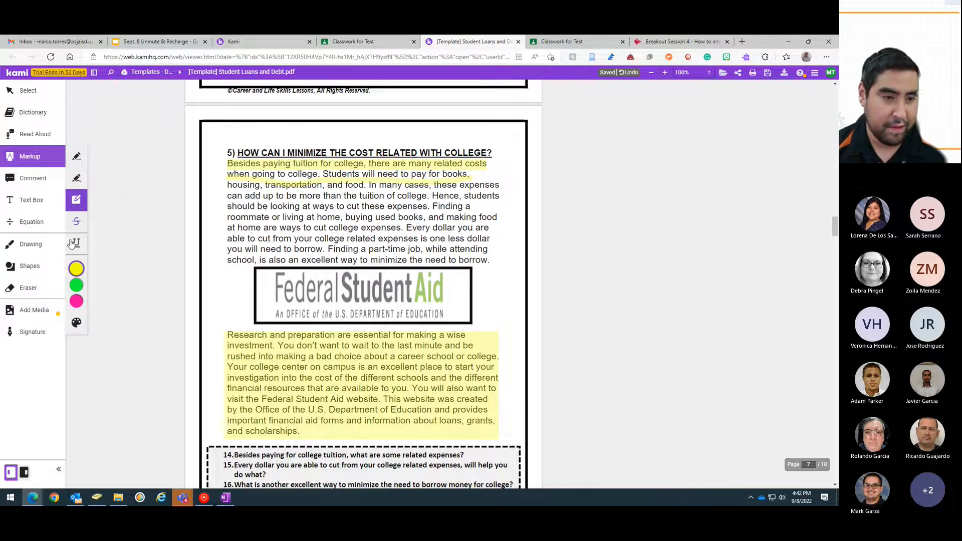
# Step: Add a text box in answer row 1 of the page 8 worksheet reading "This is my answer for the question"
pyautogui.click(32, 200)
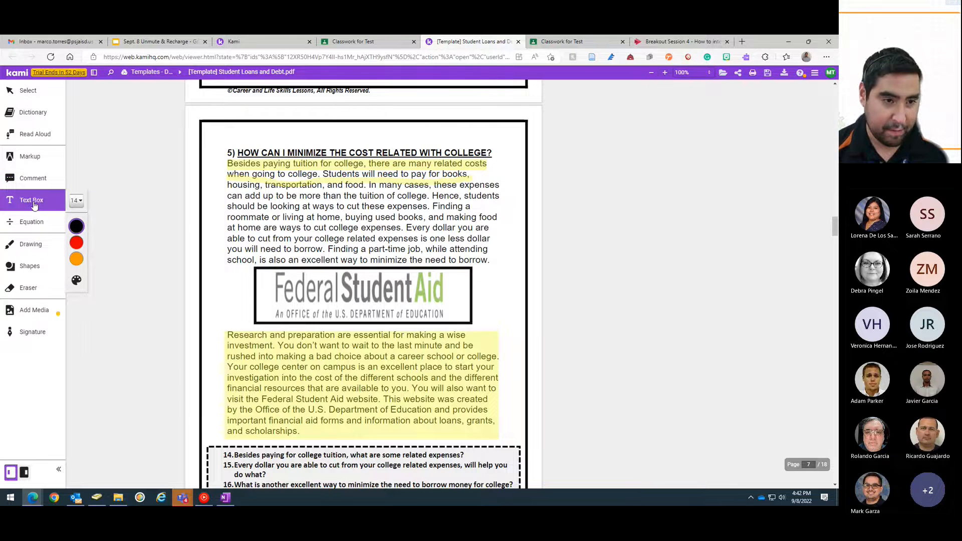
pyautogui.click(404, 400)
pyautogui.scroll(-11, 425, 404)
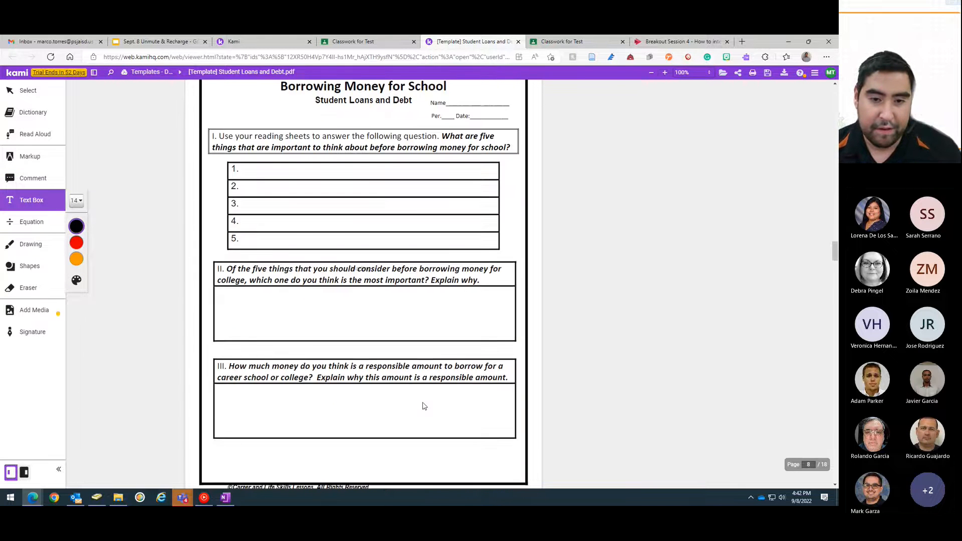
pyautogui.scroll(2, 422, 404)
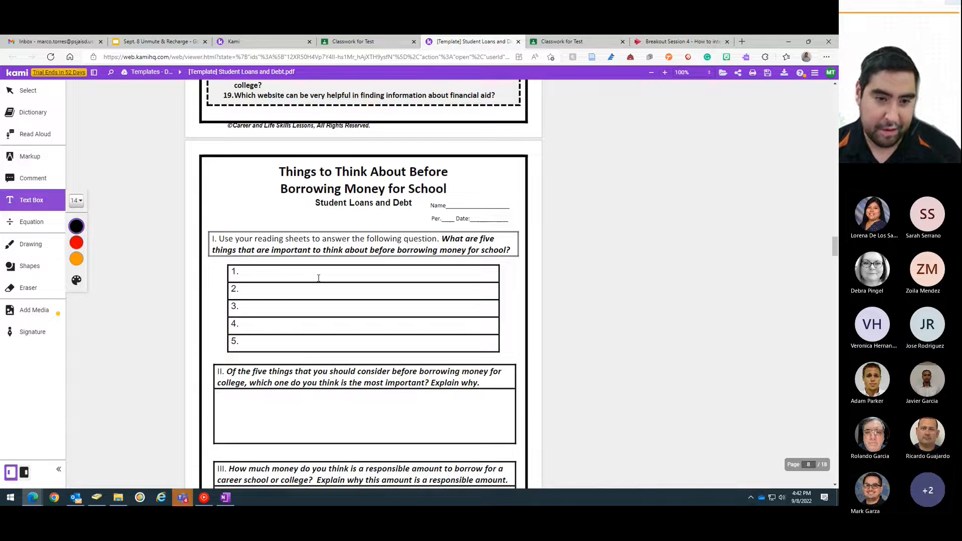
pyautogui.click(262, 271)
pyautogui.moveTo(303, 278); pyautogui.dragTo(471, 283)
pyautogui.write('This is ')
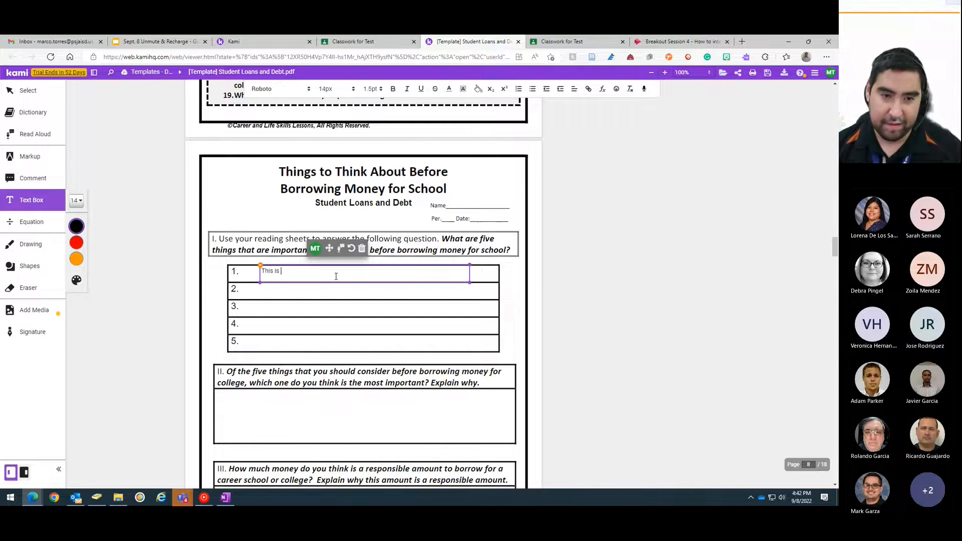
pyautogui.write('my answer for the questi')
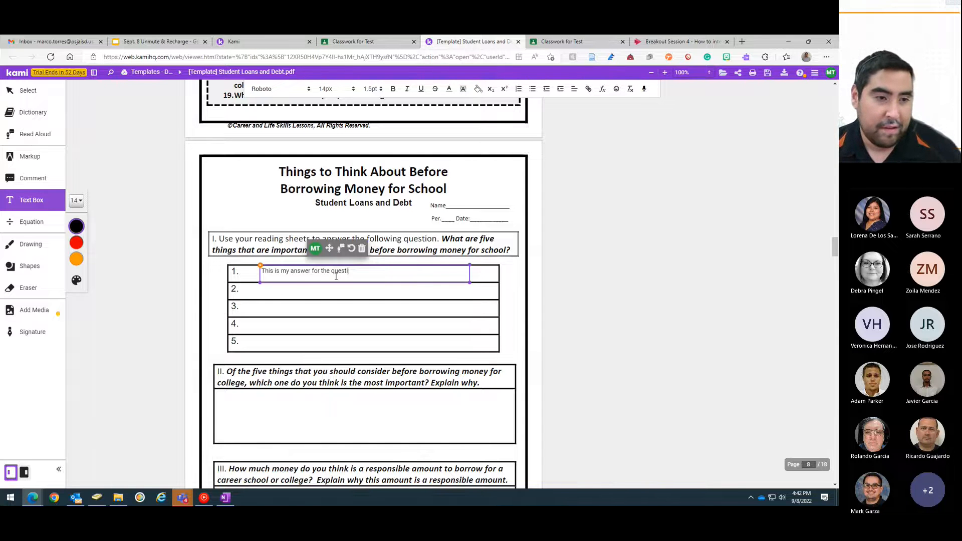
pyautogui.write('on')
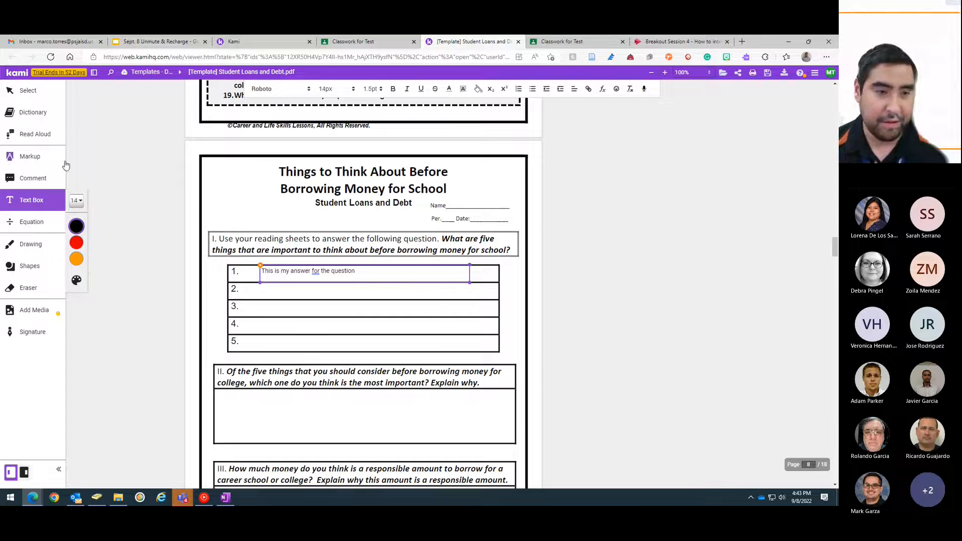
# Step: Show the Add Media options and the Equation tool's symbol list
pyautogui.click(38, 311)
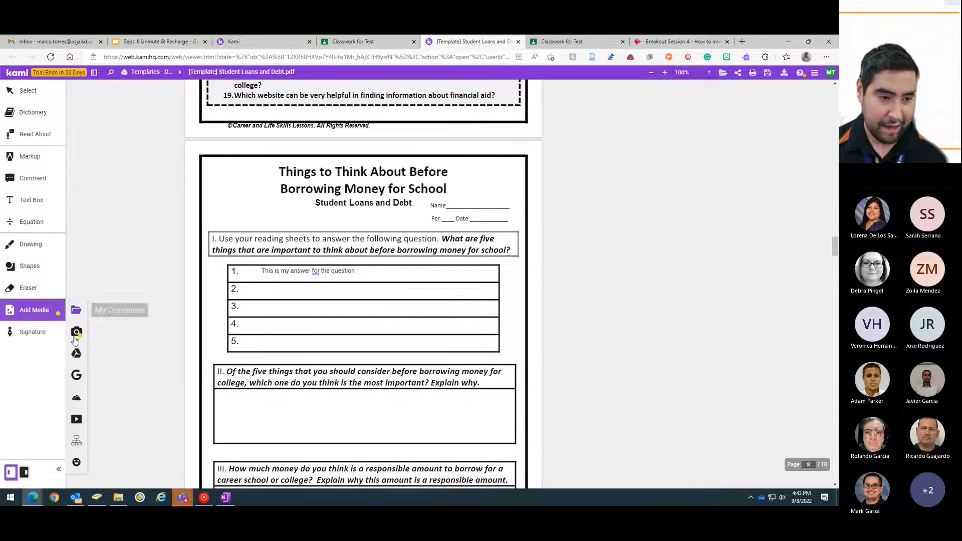
pyautogui.click(29, 221)
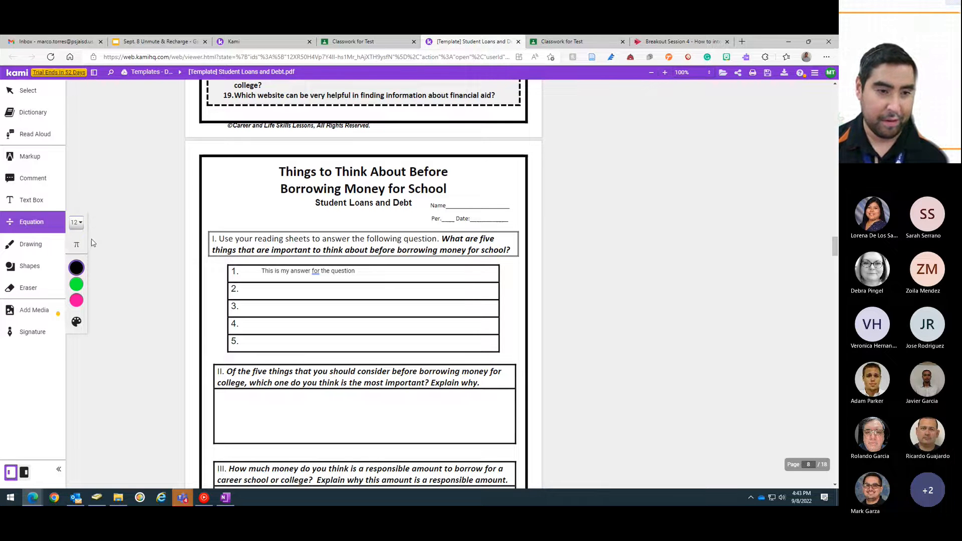
pyautogui.click(76, 244)
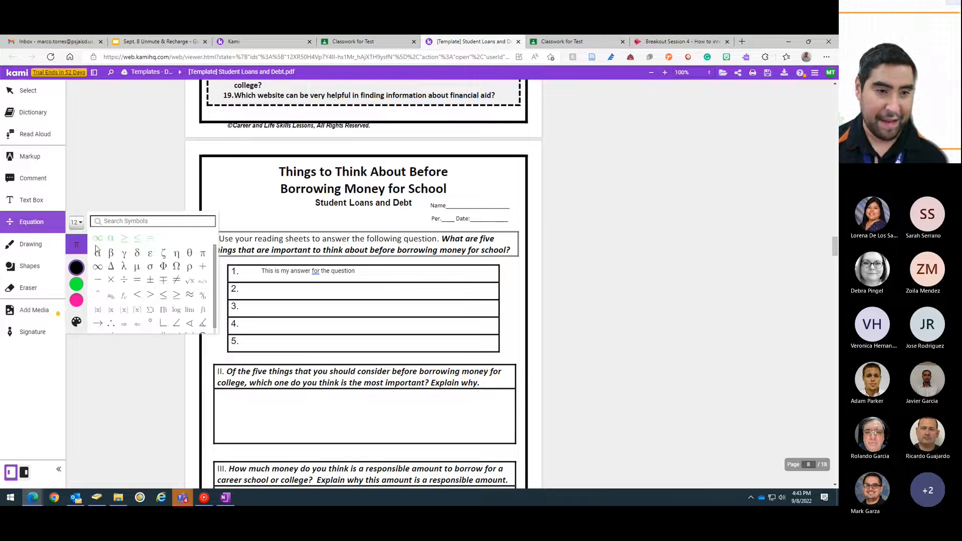
# Step: Look up the word "thousands" in the paragraph on grants and scholarships, viewing its definition, image results and video results
pyautogui.click(114, 134)
pyautogui.scroll(12, 151, 140)
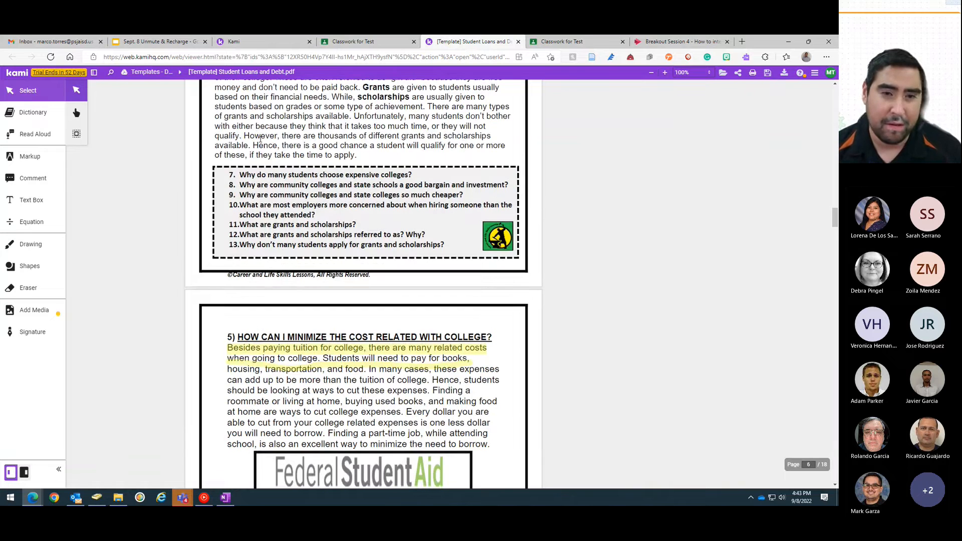
pyautogui.doubleClick(346, 134)
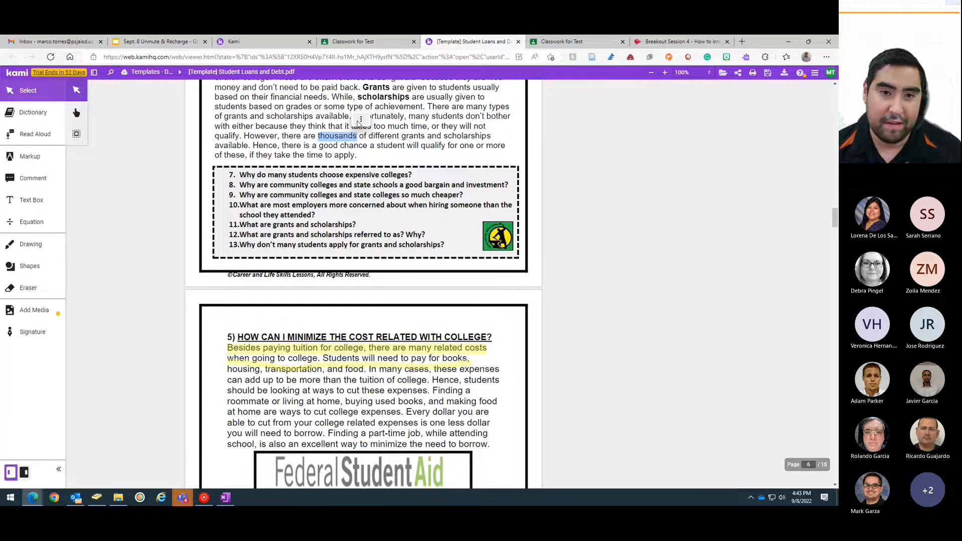
pyautogui.click(376, 133)
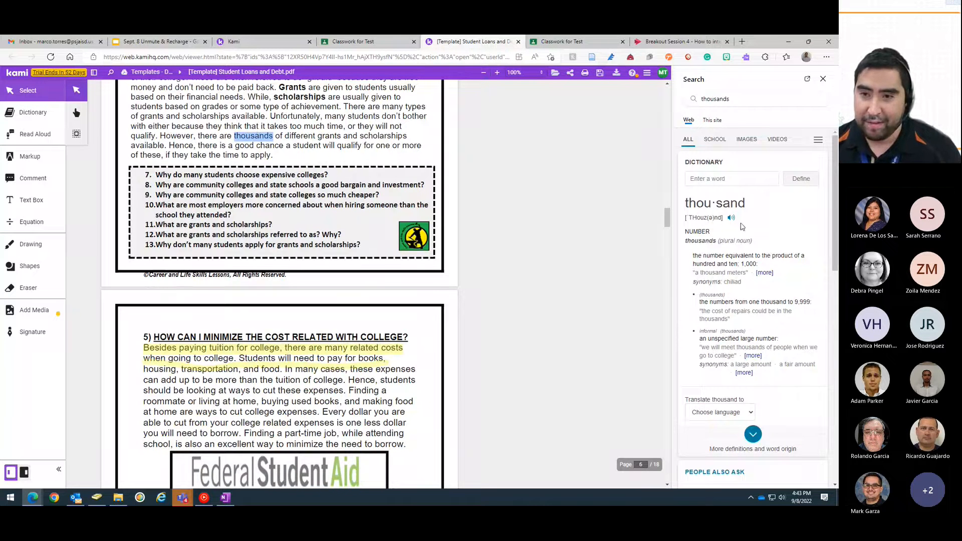
pyautogui.click(746, 138)
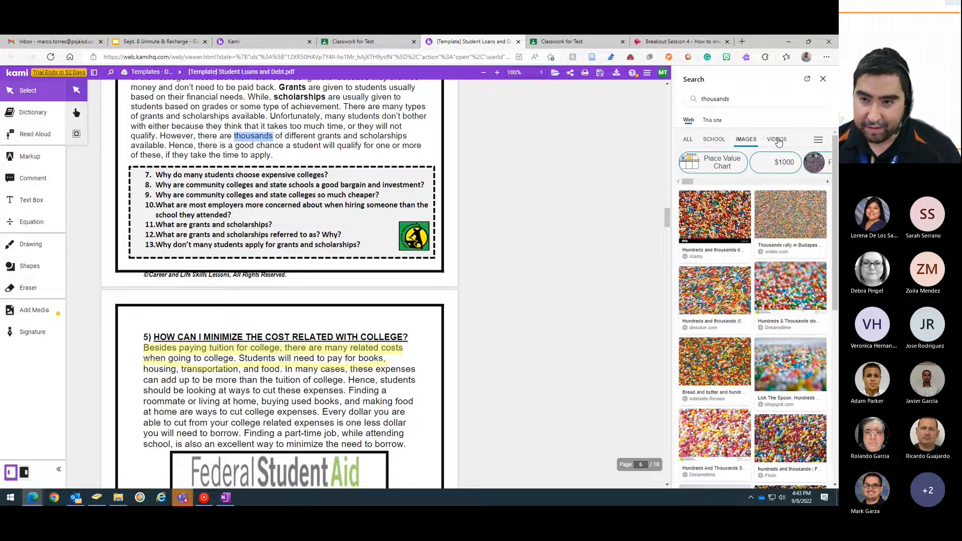
pyautogui.click(776, 139)
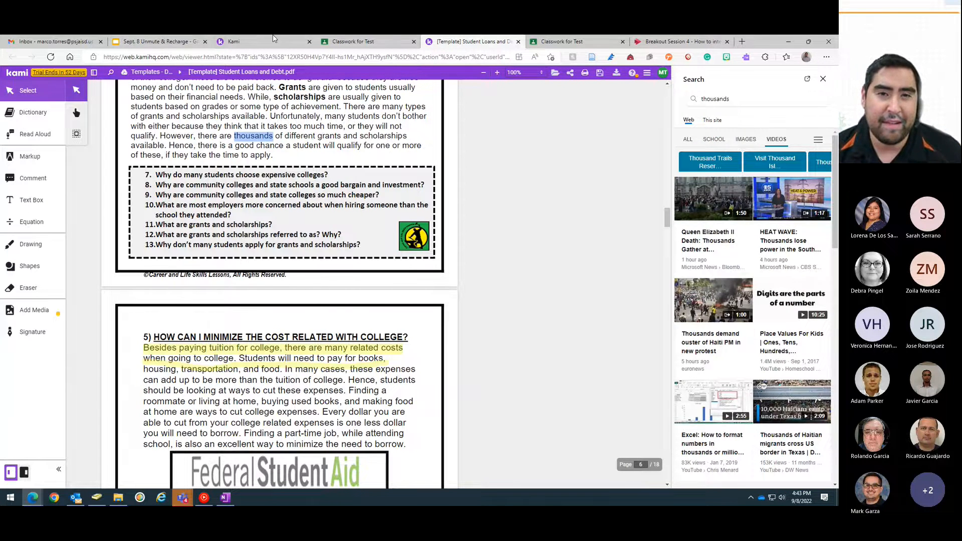
# Step: Return to the Kami home page, dismiss the Google Classroom assignment message and open the Split & Merge tool
pyautogui.click(228, 40)
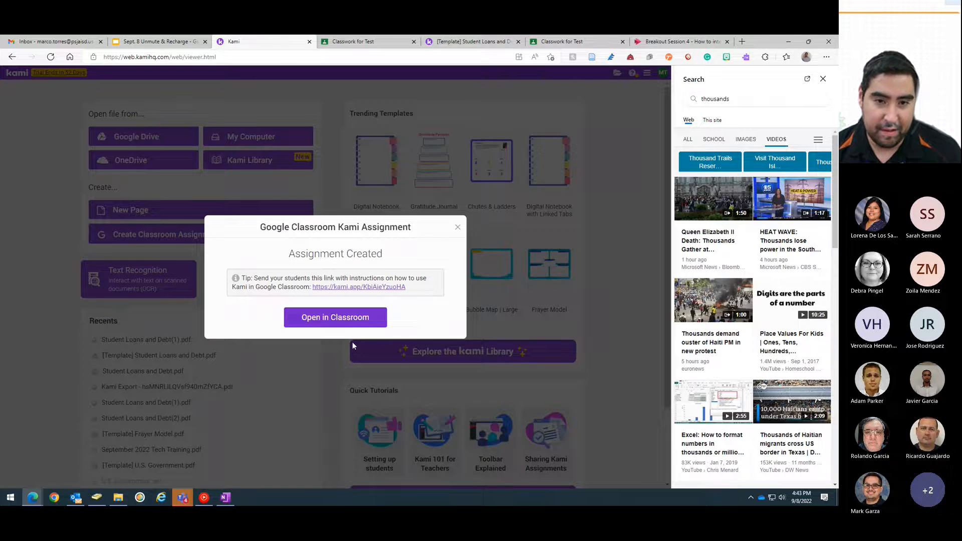
pyautogui.click(457, 228)
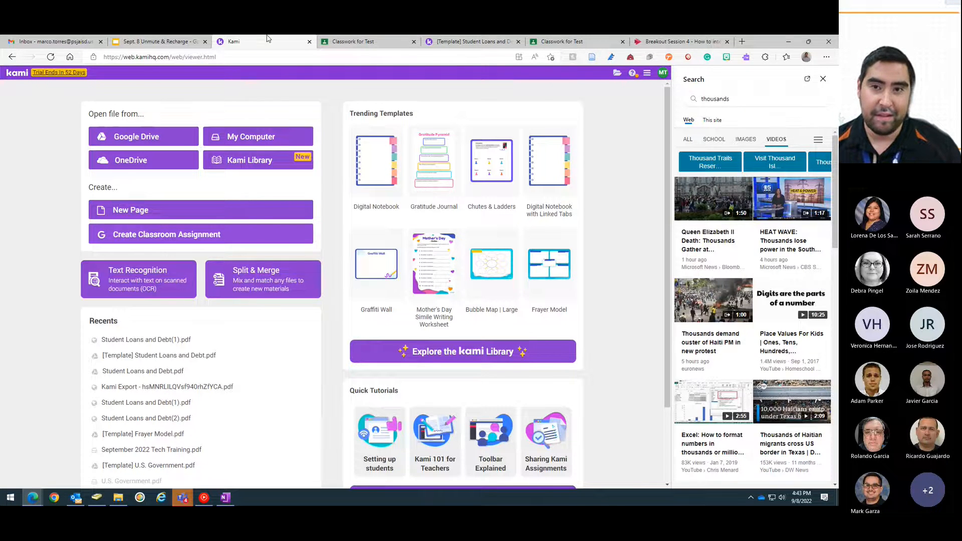
pyautogui.click(601, 41)
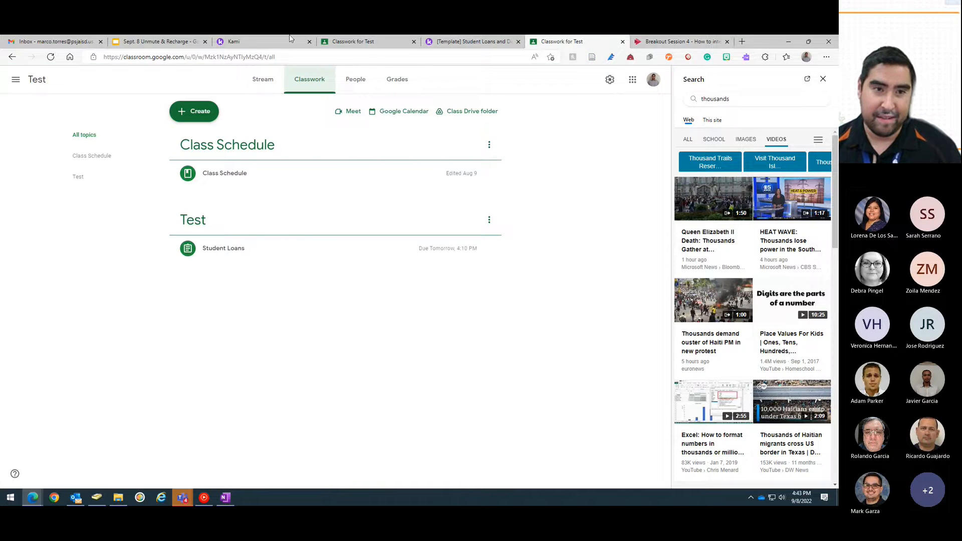
pyautogui.click(253, 40)
pyautogui.click(254, 280)
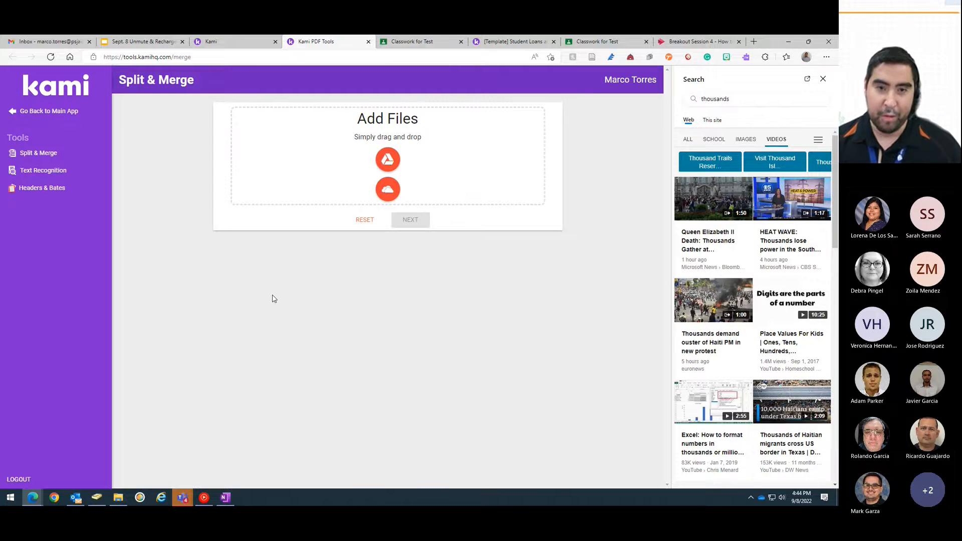
# Step: Add the Student Loans and Debt PDF from the computer to Split & Merge
pyautogui.click(358, 127)
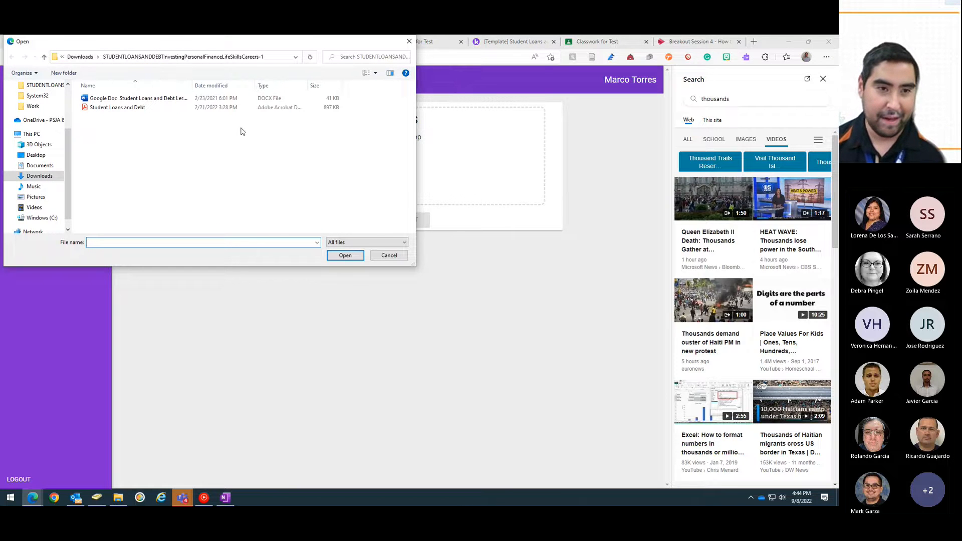
pyautogui.click(142, 111)
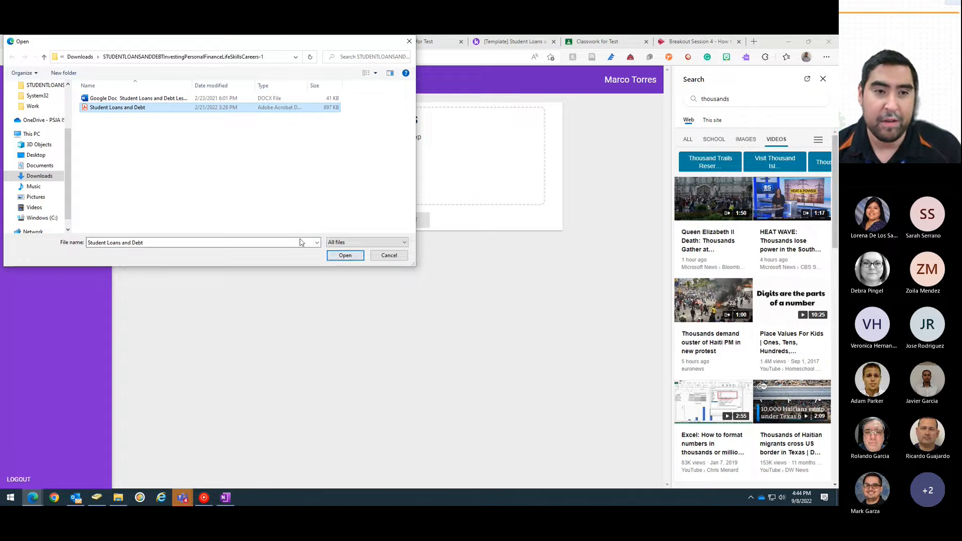
pyautogui.click(345, 256)
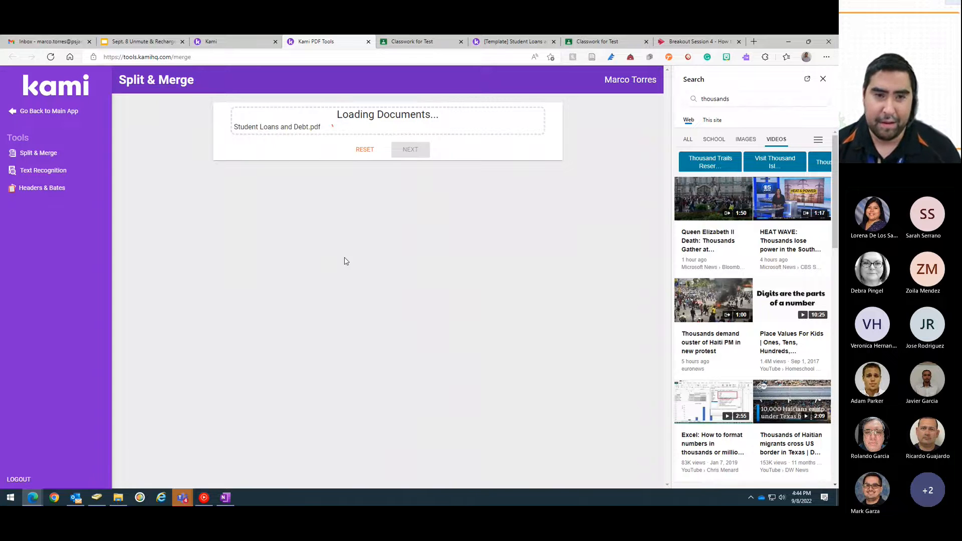
pyautogui.click(339, 144)
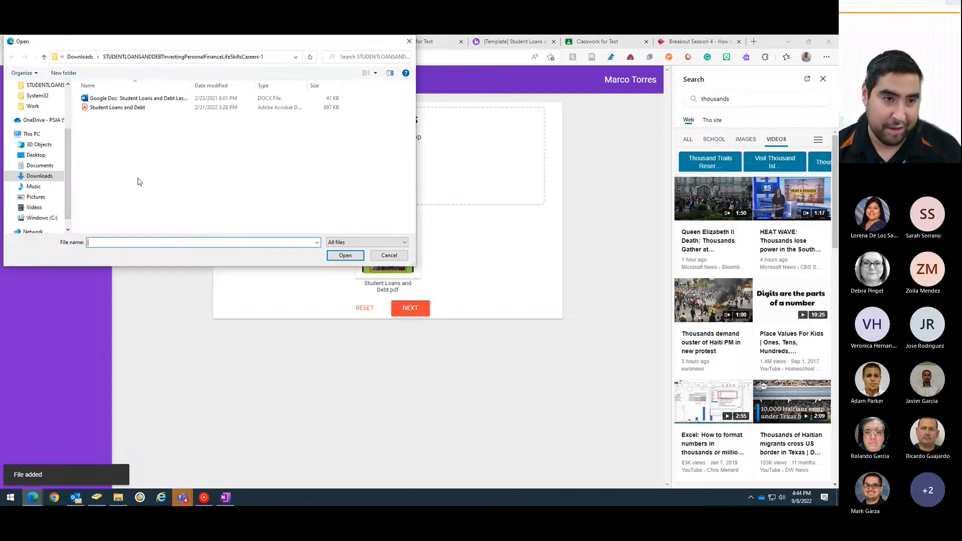
pyautogui.click(32, 106)
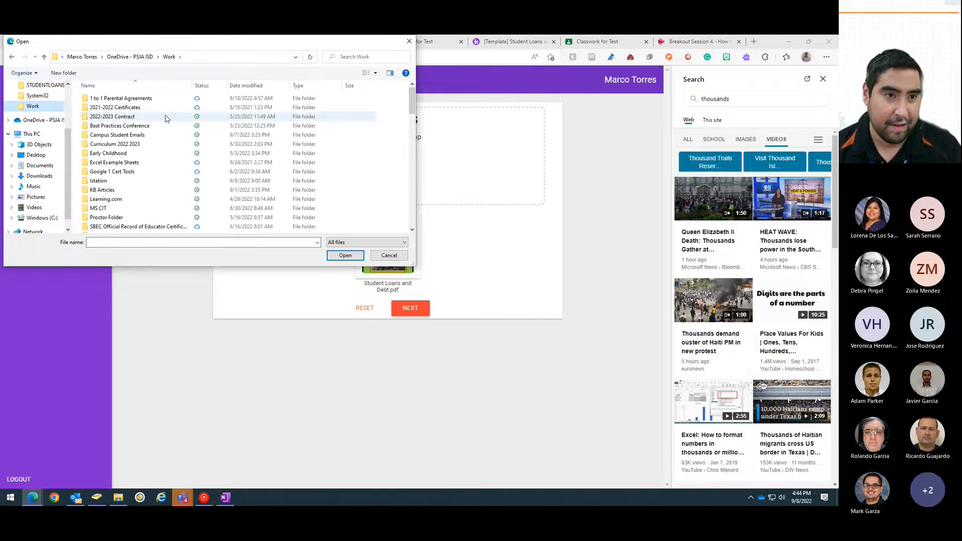
pyautogui.scroll(-5, 155, 161)
pyautogui.scroll(5, 152, 180)
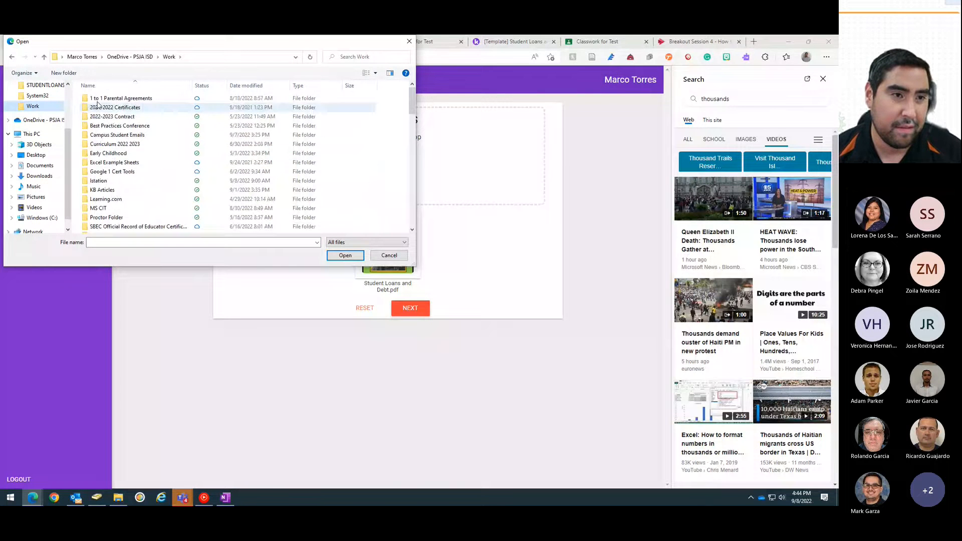
pyautogui.click(36, 86)
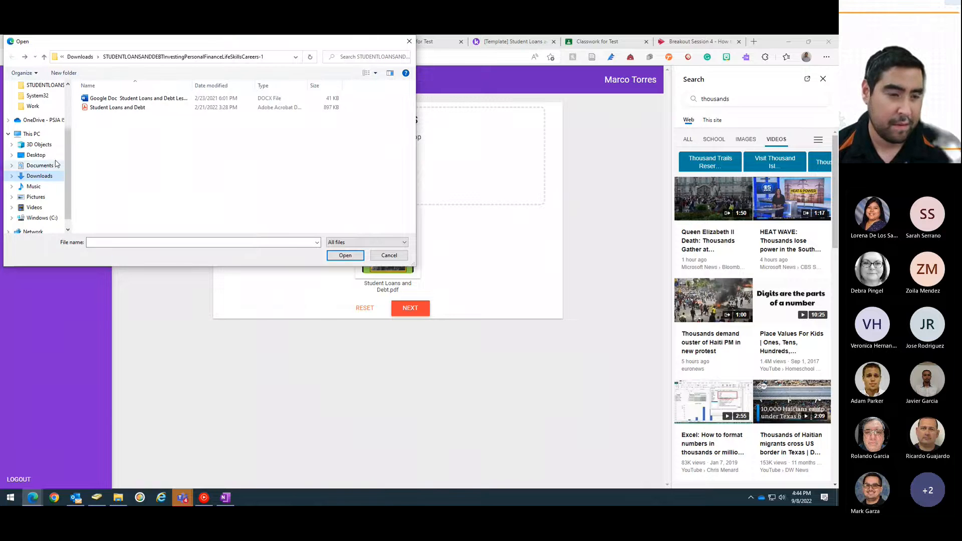
pyautogui.click(388, 255)
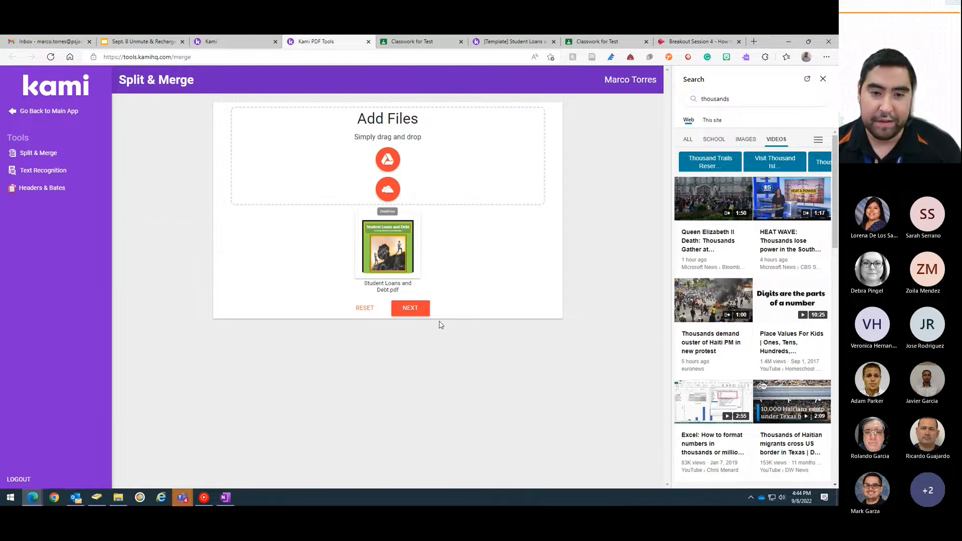
# Step: Continue to the page editor and move pages 1 to 3 of Student Loans and Debt into a separate document
pyautogui.click(420, 309)
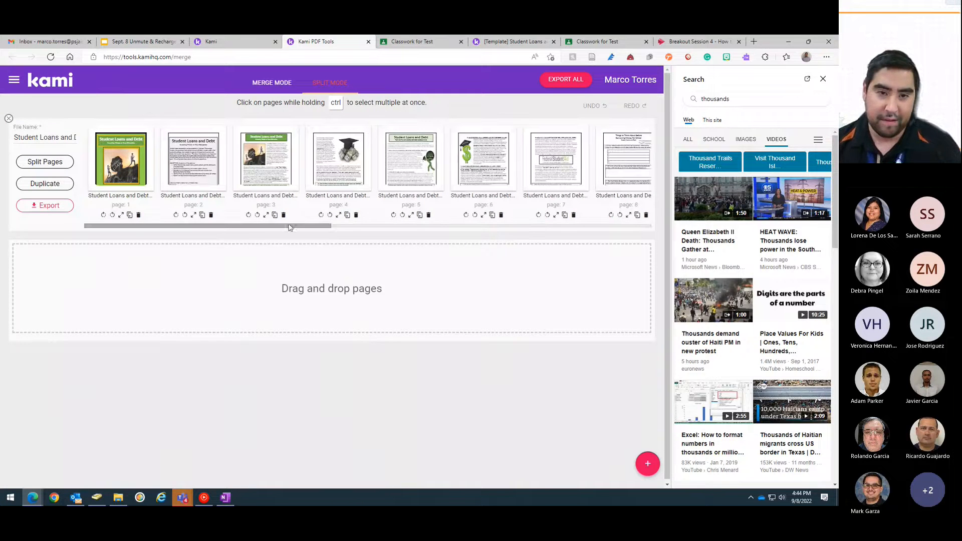
pyautogui.moveTo(282, 230); pyautogui.dragTo(539, 222)
pyautogui.moveTo(564, 221); pyautogui.dragTo(214, 216)
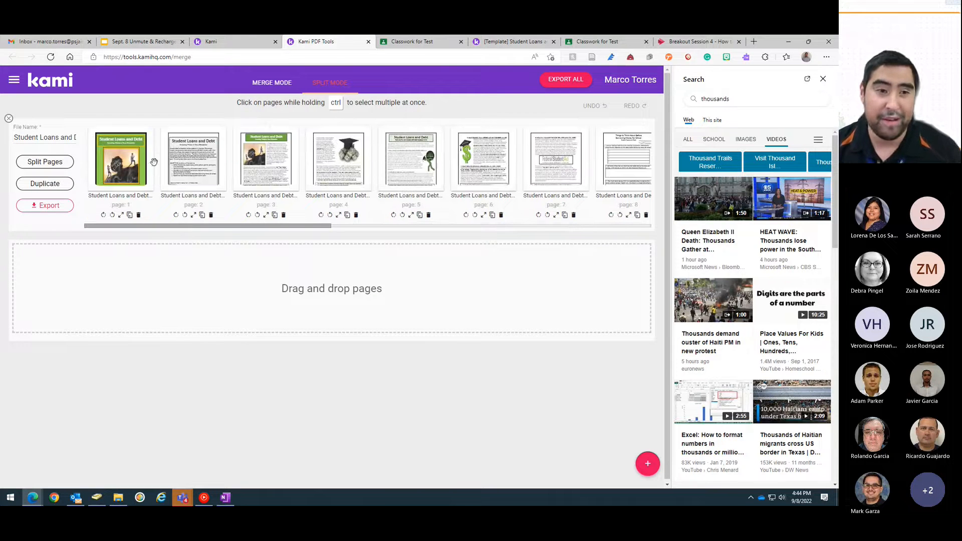
pyautogui.click(137, 168)
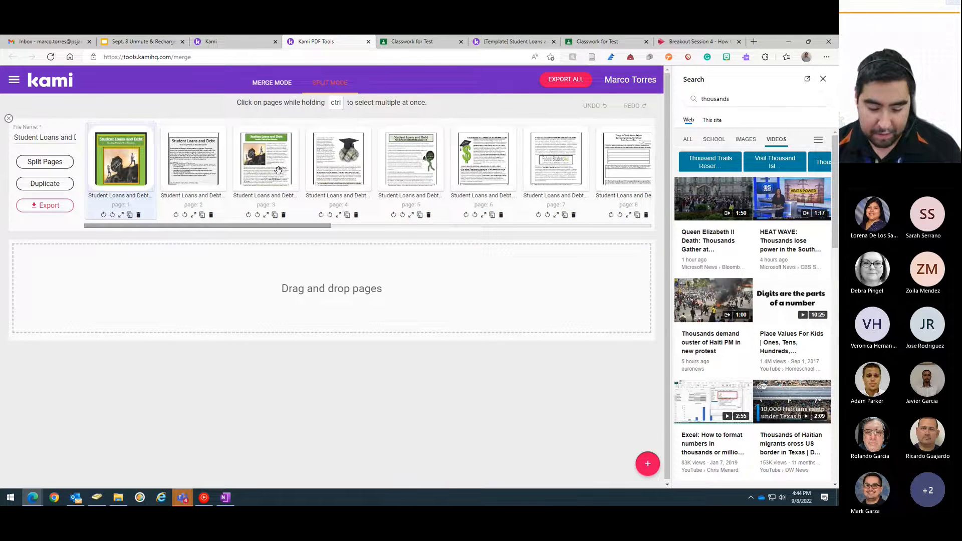
pyautogui.keyDown('shift'); pyautogui.click(279, 175); pyautogui.keyUp('shift')
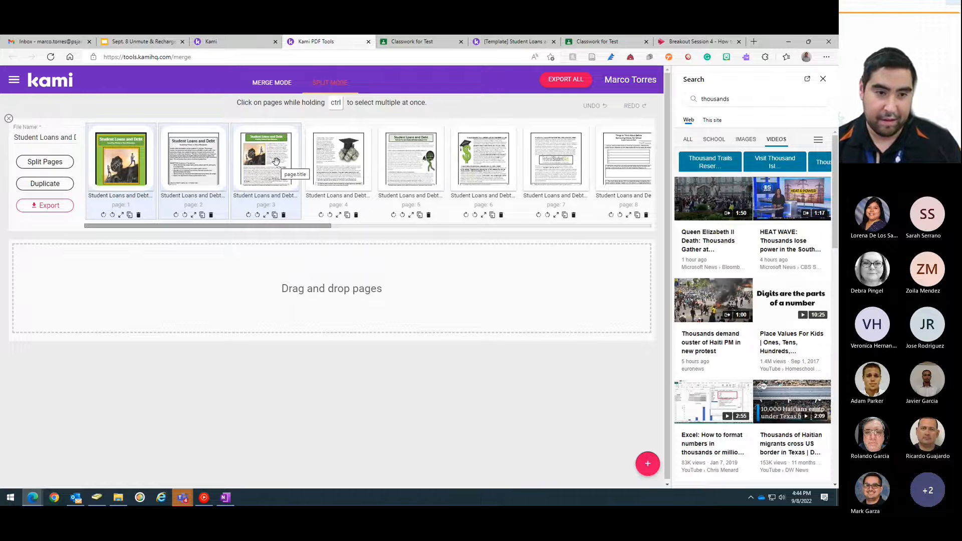
pyautogui.moveTo(275, 160); pyautogui.dragTo(86, 271)
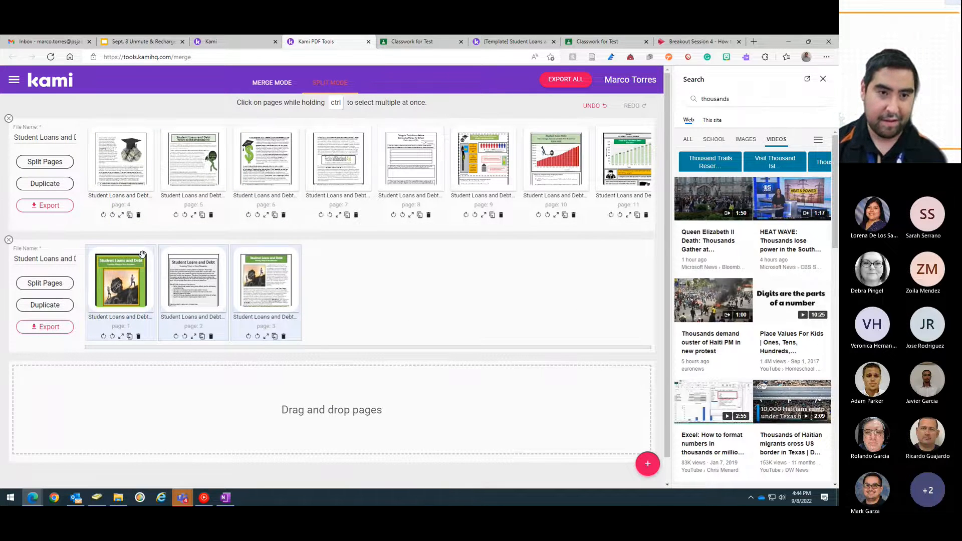
# Step: Move pages 4 to 6 into another separate document and pages 7 to 9 into a further one
pyautogui.moveTo(256, 150); pyautogui.dragTo(81, 394)
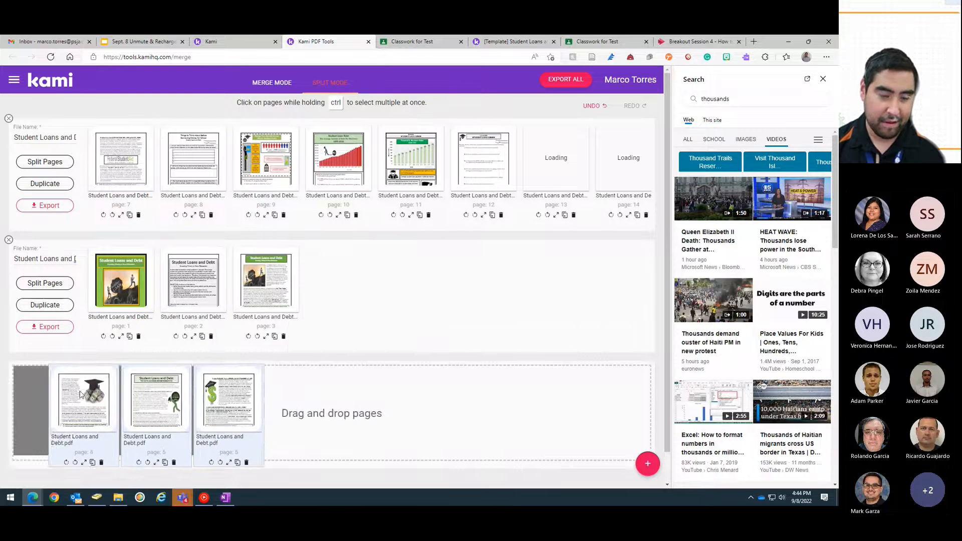
pyautogui.click(122, 156)
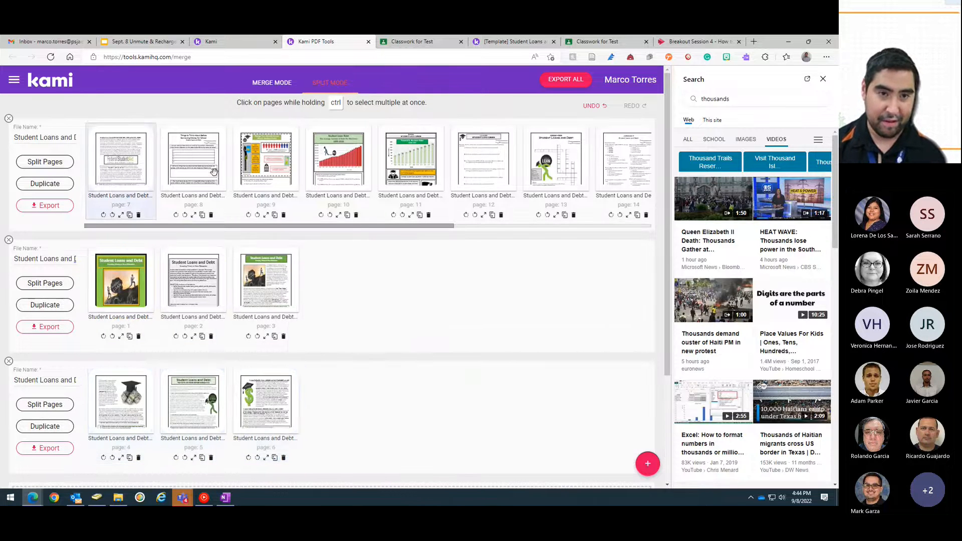
pyautogui.keyDown('ctrl'); pyautogui.click(213, 173); pyautogui.keyUp('ctrl')
pyautogui.keyDown('ctrl'); pyautogui.click(277, 154); pyautogui.keyUp('ctrl')
pyautogui.moveTo(277, 154); pyautogui.dragTo(80, 383)
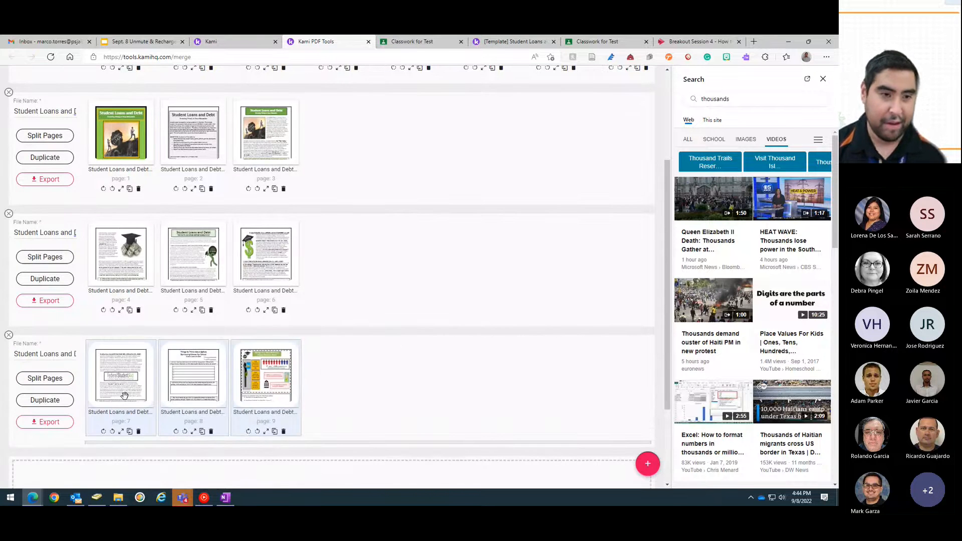
# Step: Export the document containing pages 1 to 3 with the Open In Kami option and open it in Kami
pyautogui.scroll(5, 125, 395)
pyautogui.scroll(-4, 230, 160)
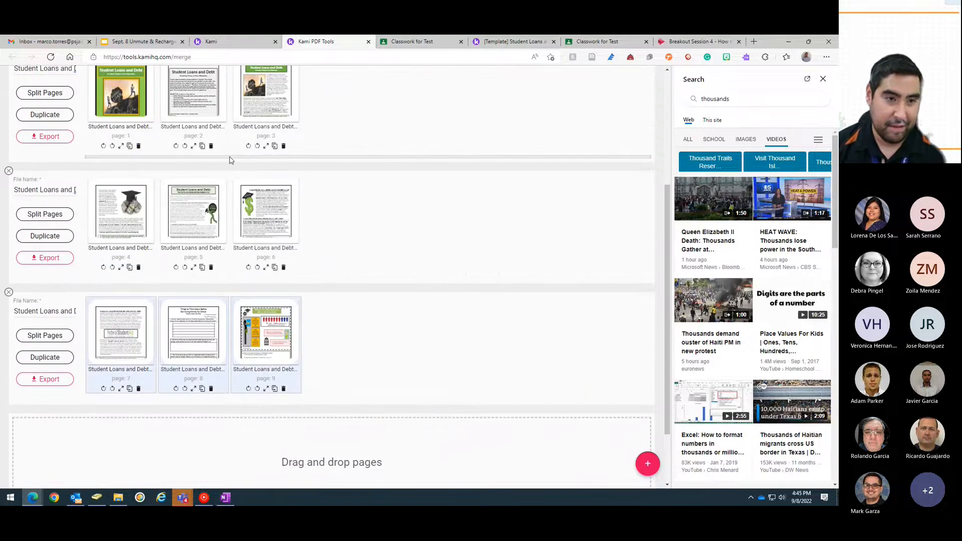
pyautogui.scroll(3, 230, 160)
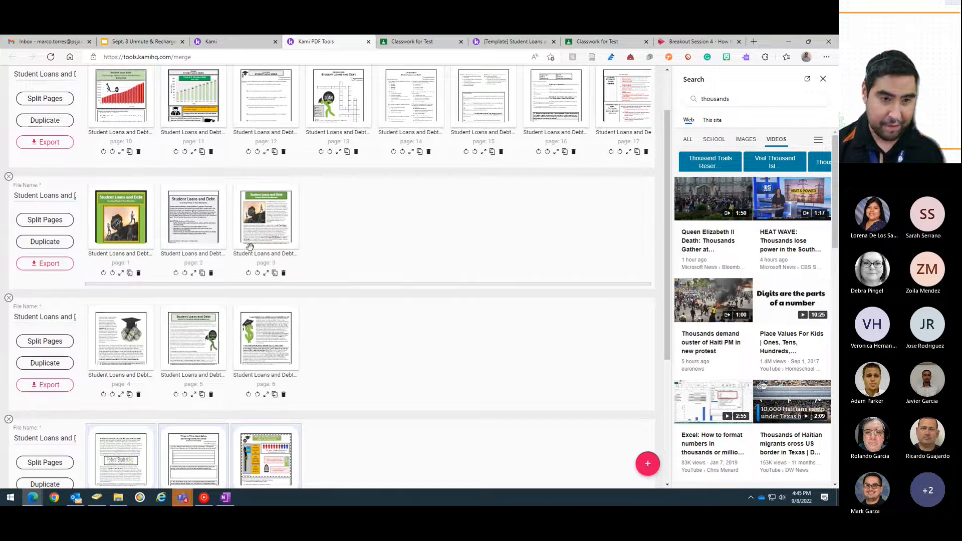
pyautogui.click(51, 264)
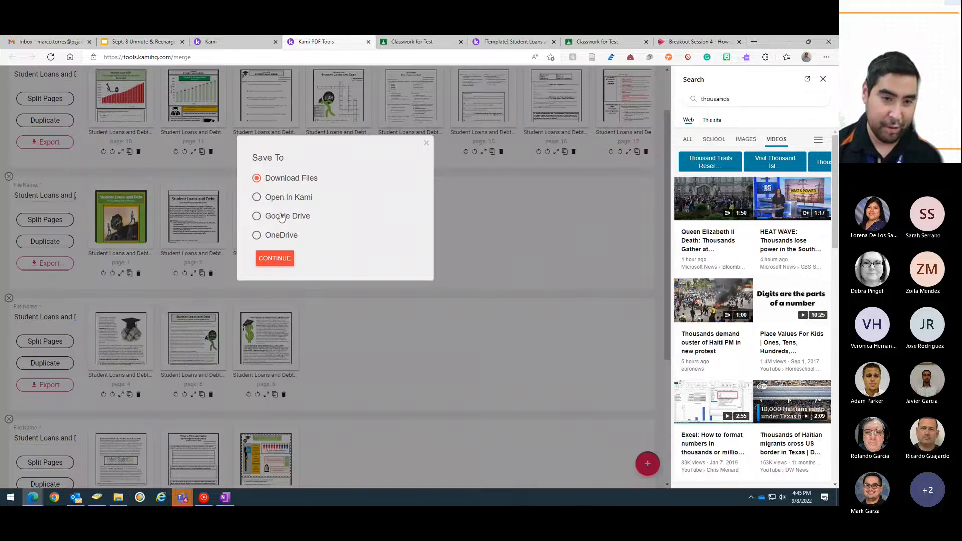
pyautogui.click(283, 201)
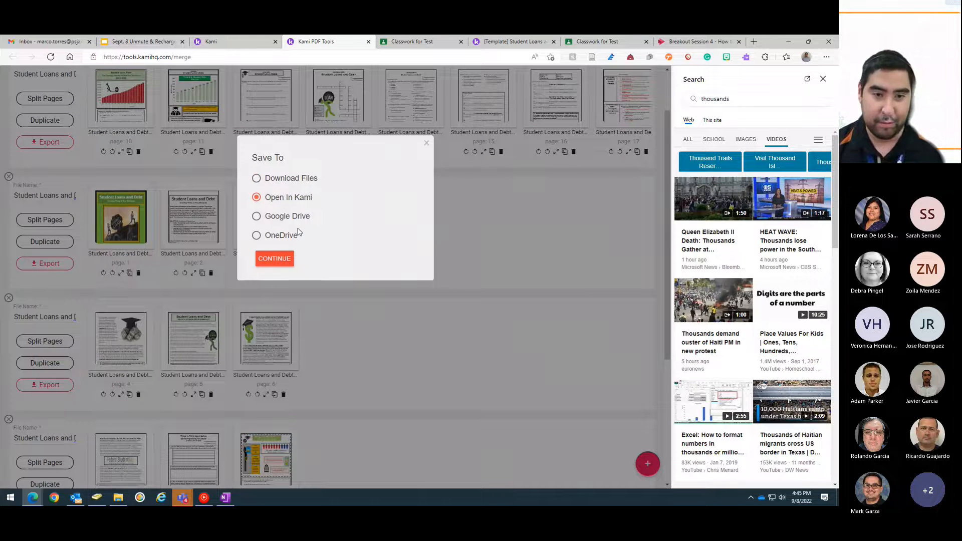
pyautogui.click(278, 258)
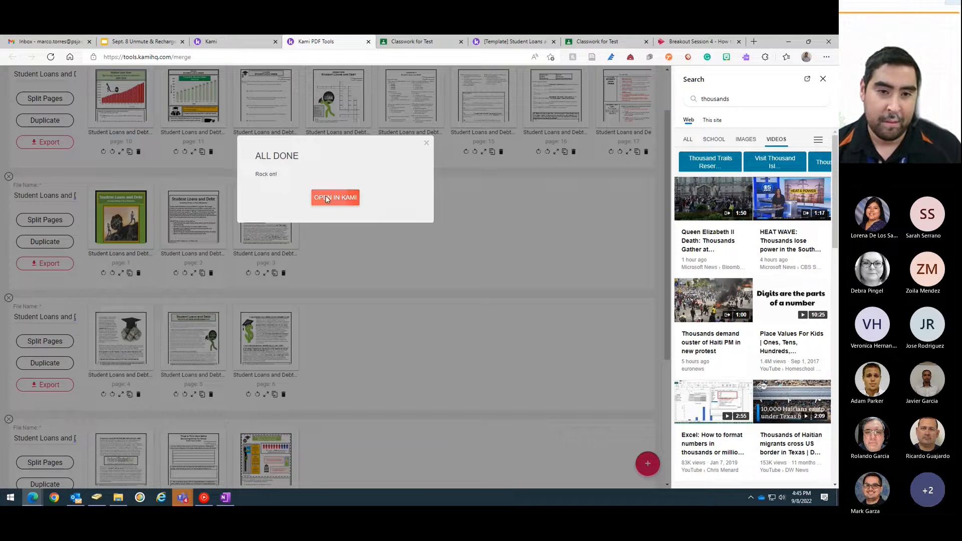
pyautogui.click(335, 199)
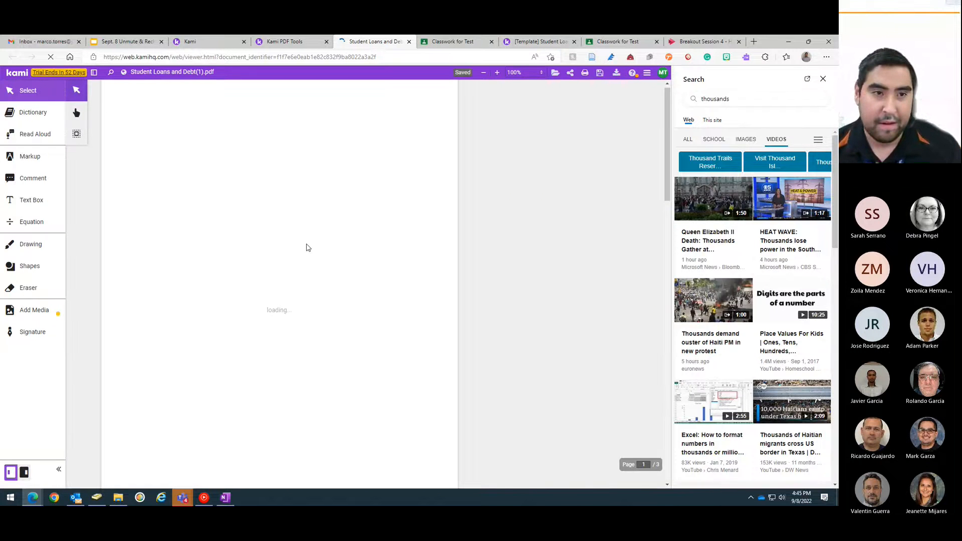
# Step: Look through the pages of the exported document to check which ones it contains, ending at the cover page
pyautogui.scroll(-20, 314, 245)
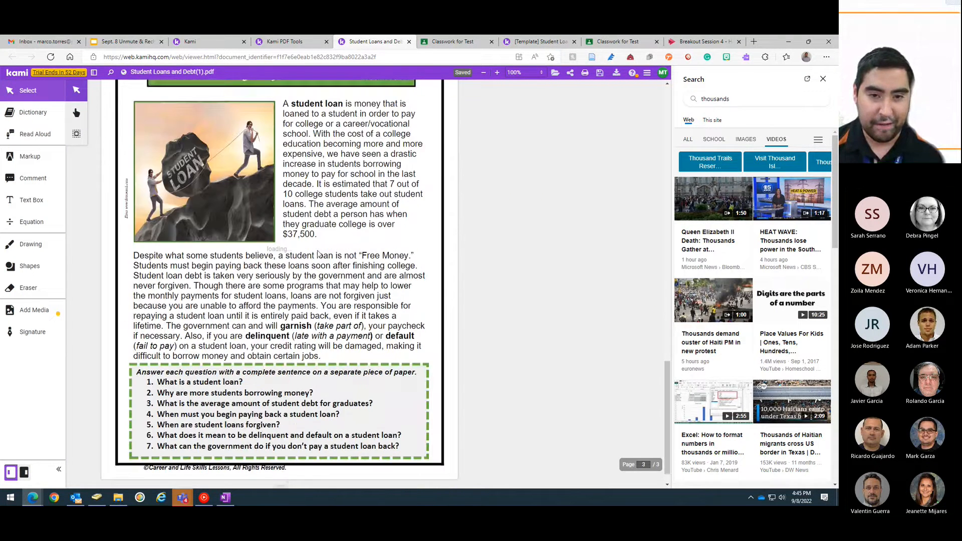
pyautogui.scroll(20, 318, 279)
pyautogui.scroll(2, 317, 282)
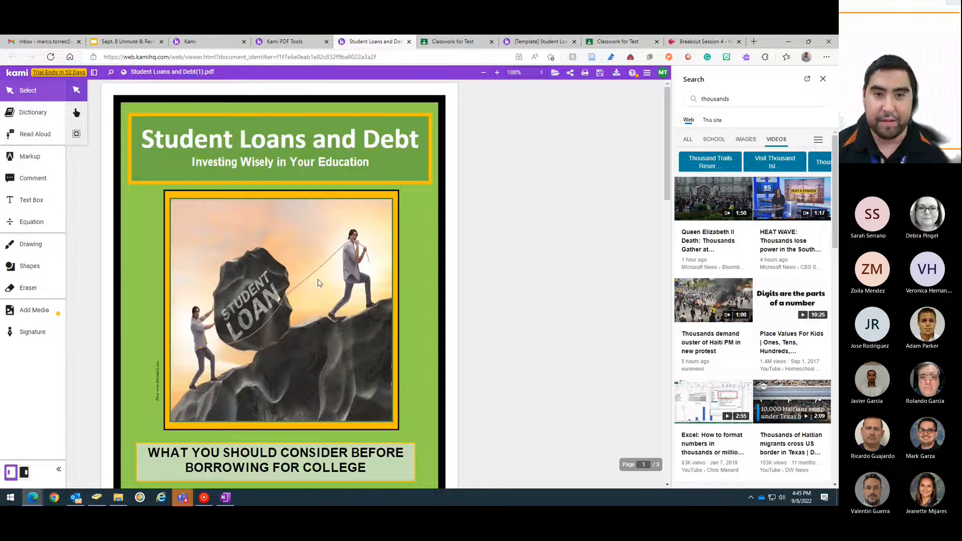
pyautogui.scroll(-19, 319, 301)
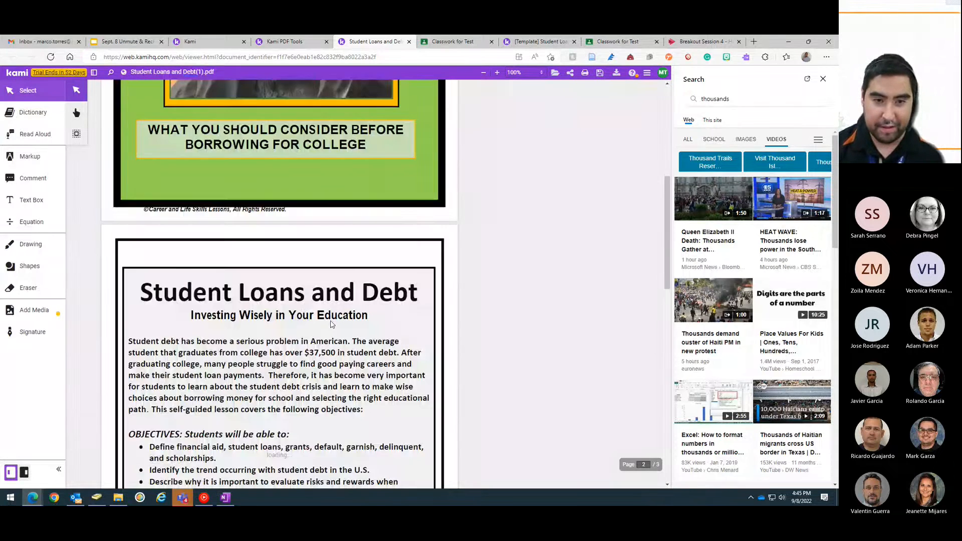
pyautogui.scroll(-6, 346, 323)
pyautogui.scroll(11, 326, 384)
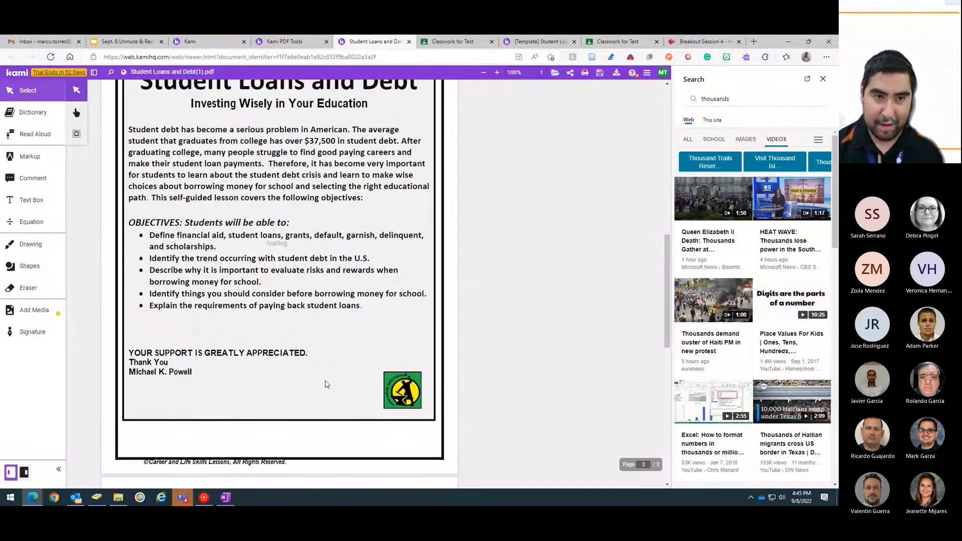
pyautogui.scroll(10, 326, 384)
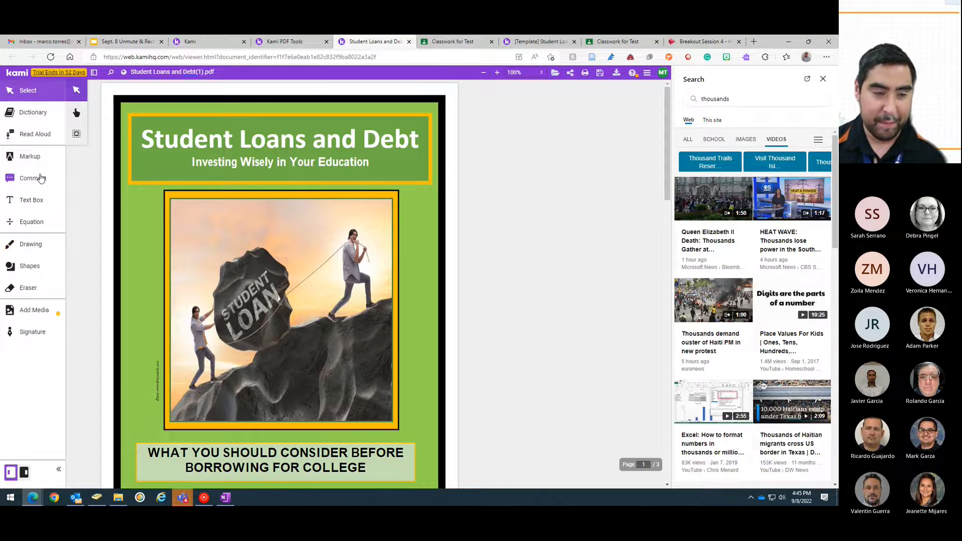
# Step: Activate the Comment tool to show its comment types
pyautogui.click(57, 180)
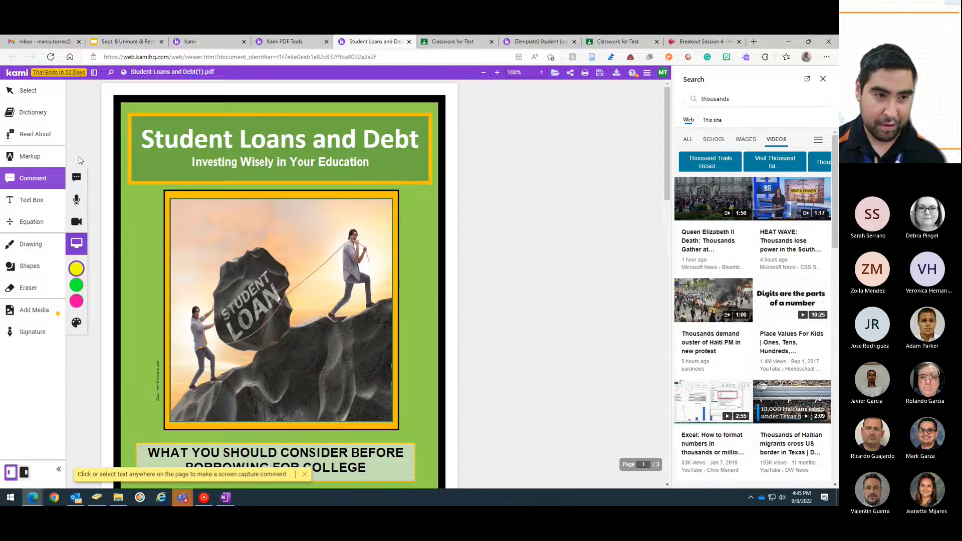